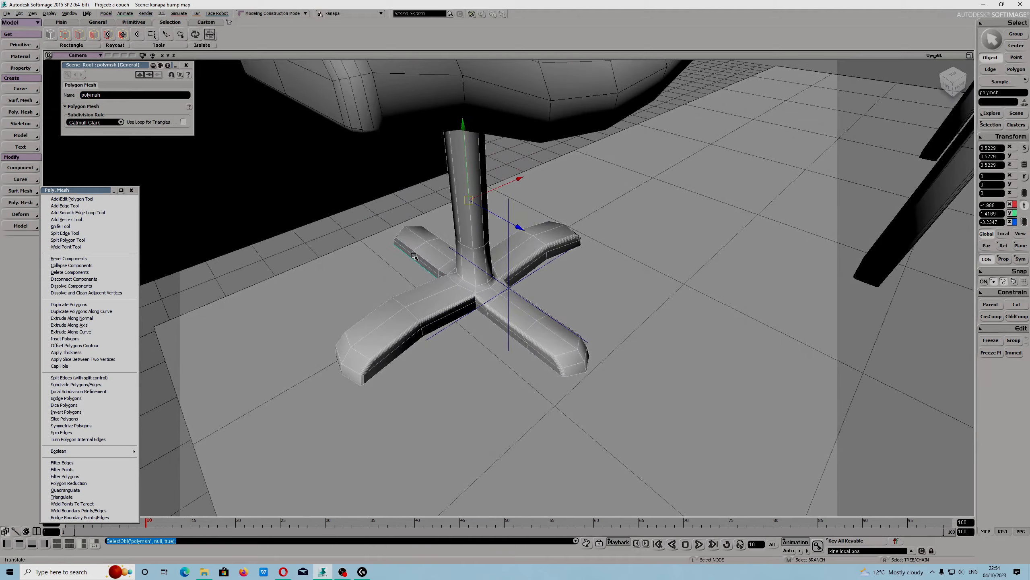
Create a new polygon mesh cube primitive in the scene.
middle_drag(386, 81, 387, 189)
mouse_move(613, 281)
mouse_down()
mouse_move(617, 215)
mouse_move(607, 292)
mouse_up()
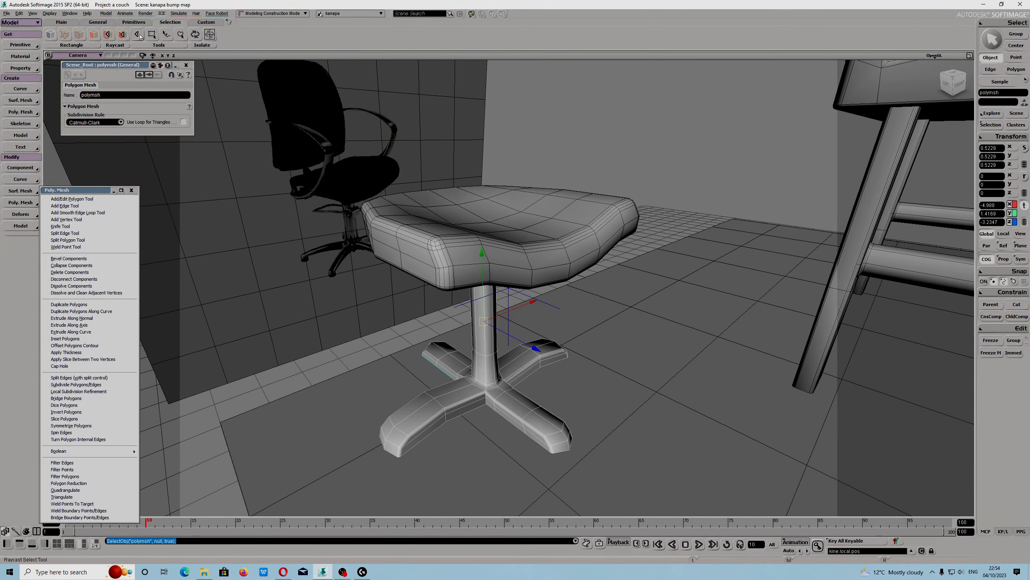
click(133, 23)
click(66, 35)
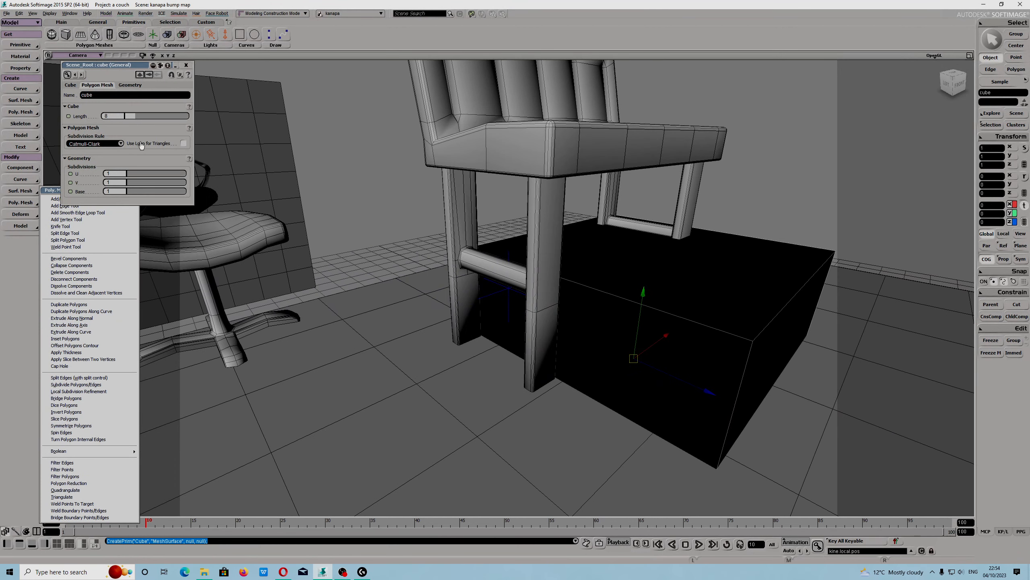
Set the cube's length to 2.84 and move it upward along the Y axis.
drag(132, 118, 128, 118)
drag(643, 292, 652, 216)
key(s)
drag(706, 394, 509, 406)
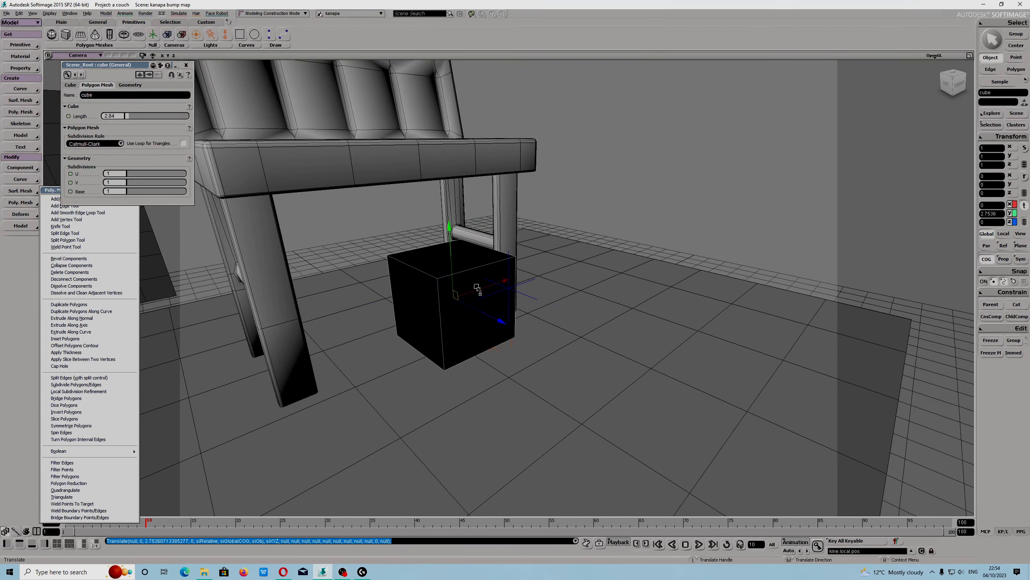
drag(477, 288, 617, 243)
key(f)
scroll(625, 274, down, 1)
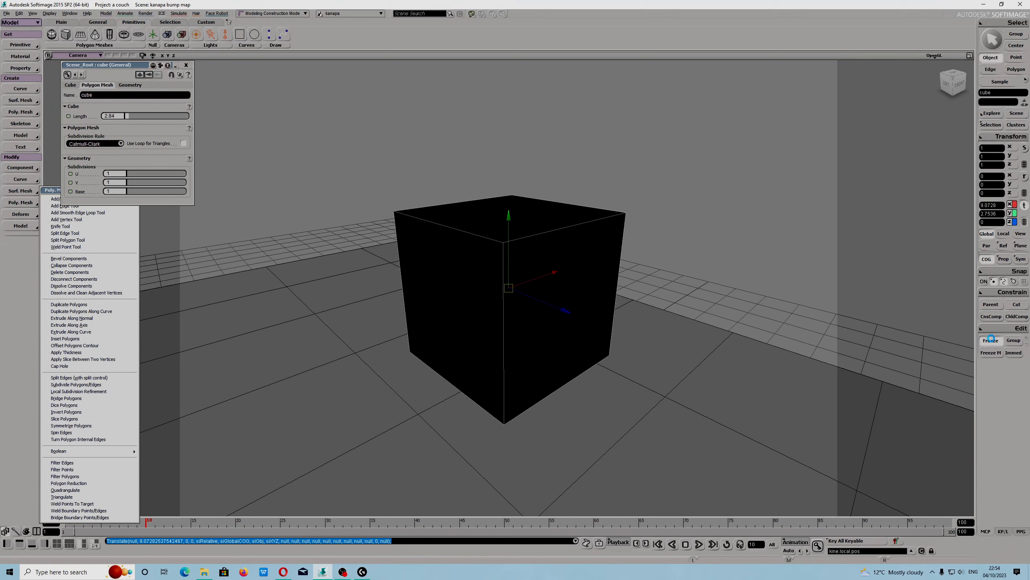
Select the cube and, with Tweak Component, drag its lower front edge outward.
key(space)
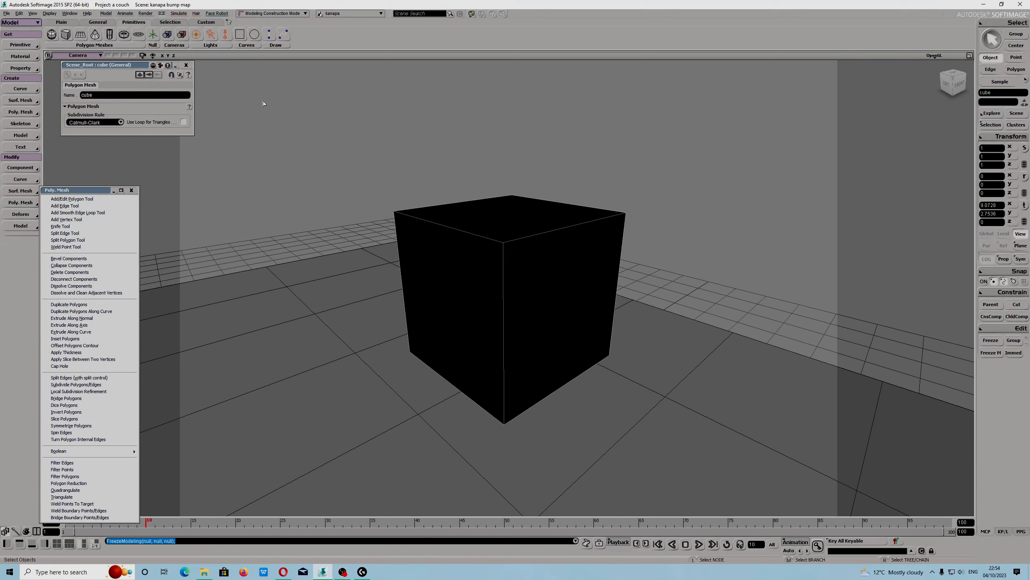
click(186, 65)
click(477, 272)
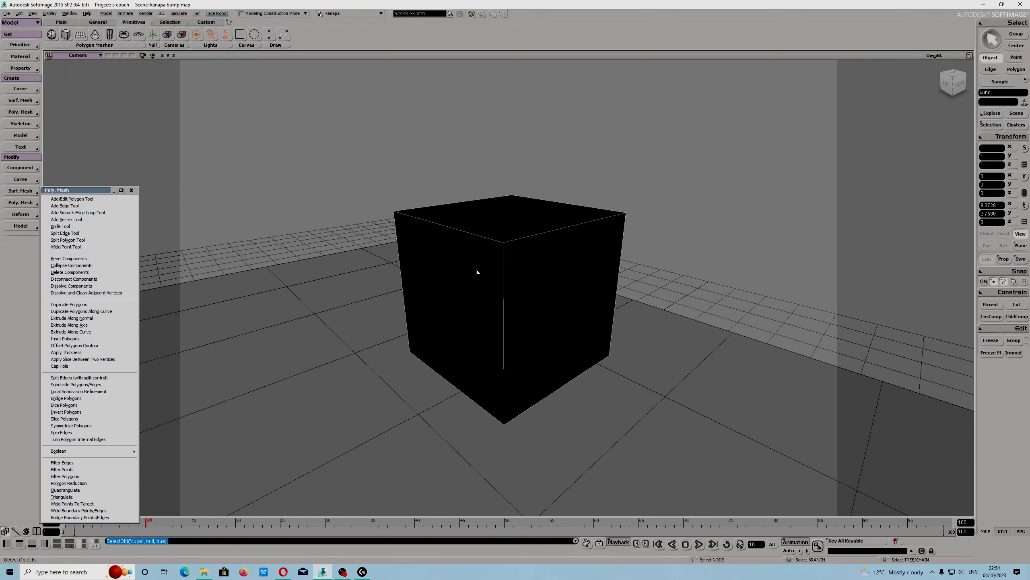
key(m)
click(443, 377)
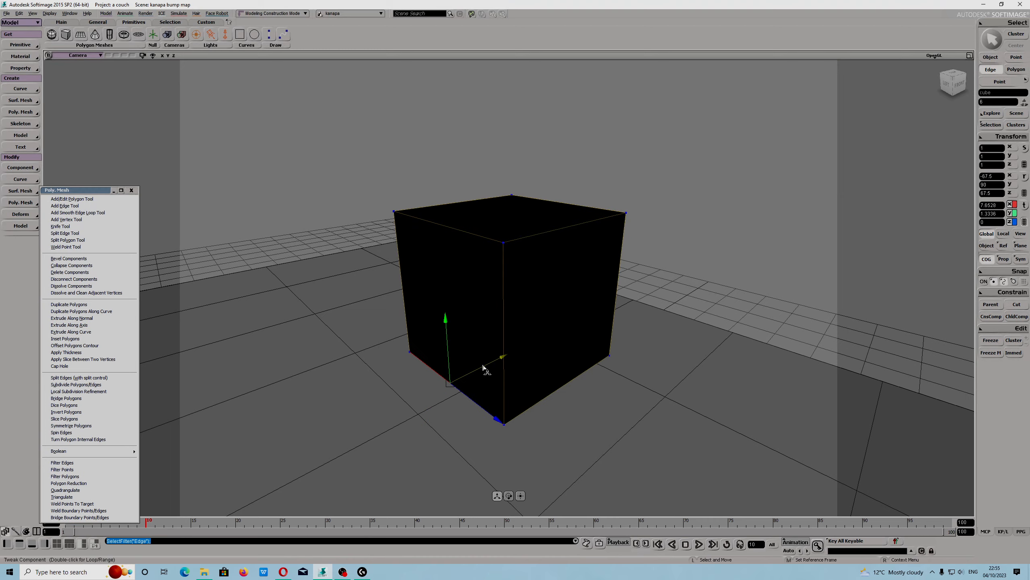
drag(482, 360, 350, 393)
Drag the other bottom edges outward to taper the cube into a wedge shape.
key(s)
right_drag(601, 339, 542, 337)
click(577, 459)
drag(594, 470, 639, 499)
key(s)
drag(576, 390, 504, 290)
key(s)
middle_drag(504, 290, 520, 312)
Select all of the cube's polygons.
key(u)
click(521, 287)
scroll(521, 288, down, 4)
key(s)
drag(510, 264, 553, 272)
scroll(553, 273, up, 5)
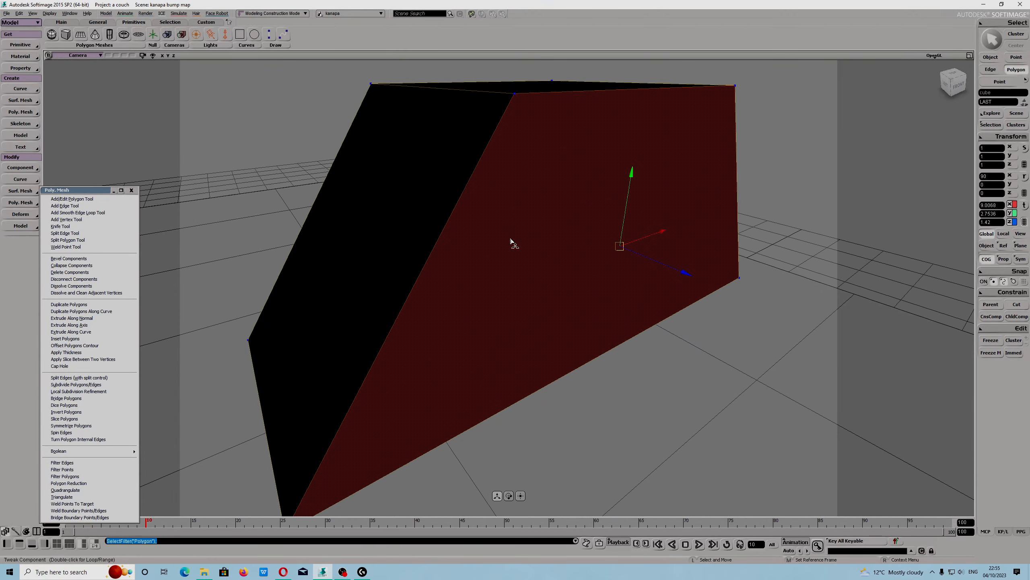
click(18, 13)
click(77, 54)
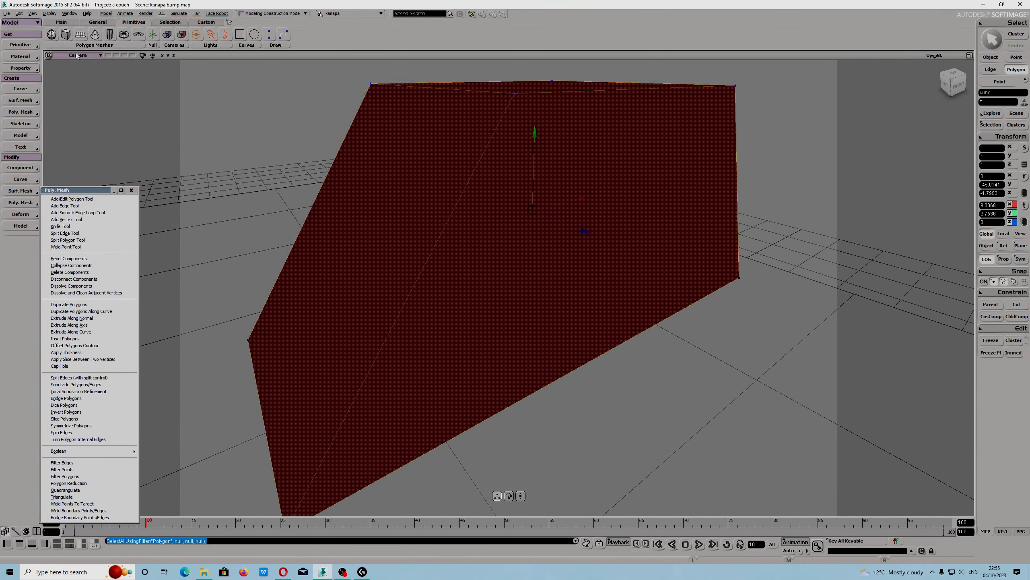
Open the Material Manager and switch to the custom_lib_01 library.
click(151, 15)
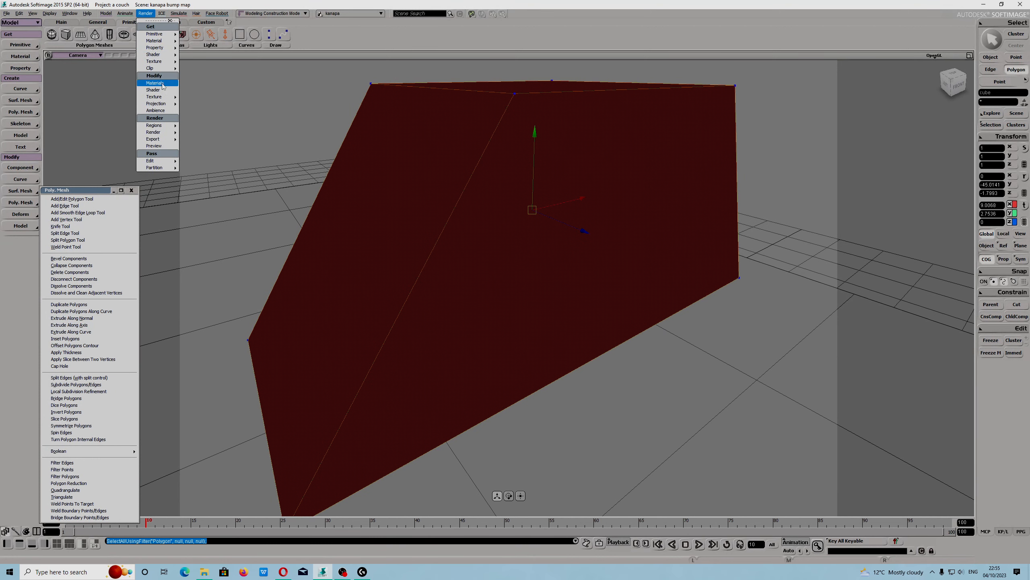
click(157, 83)
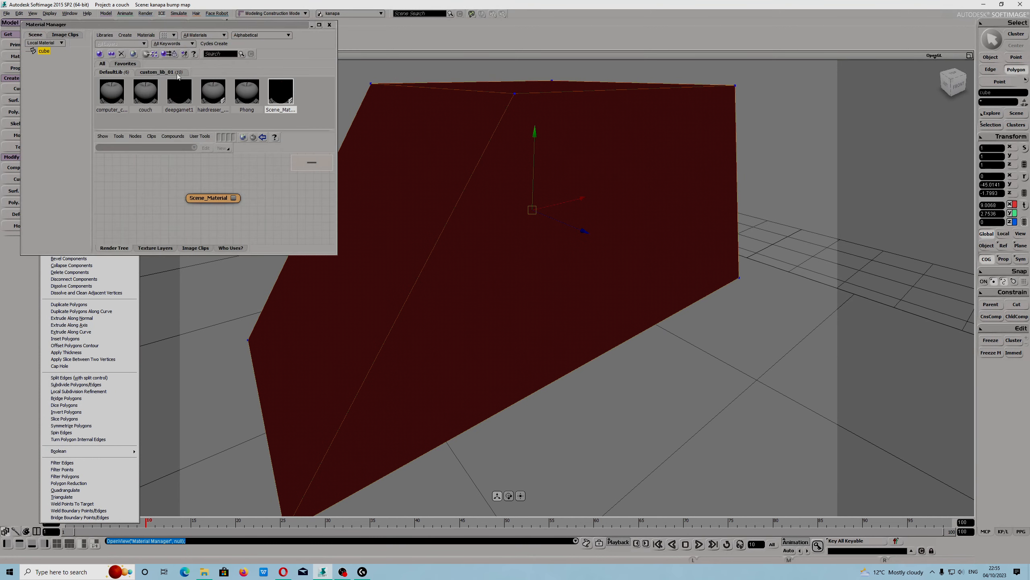
click(158, 73)
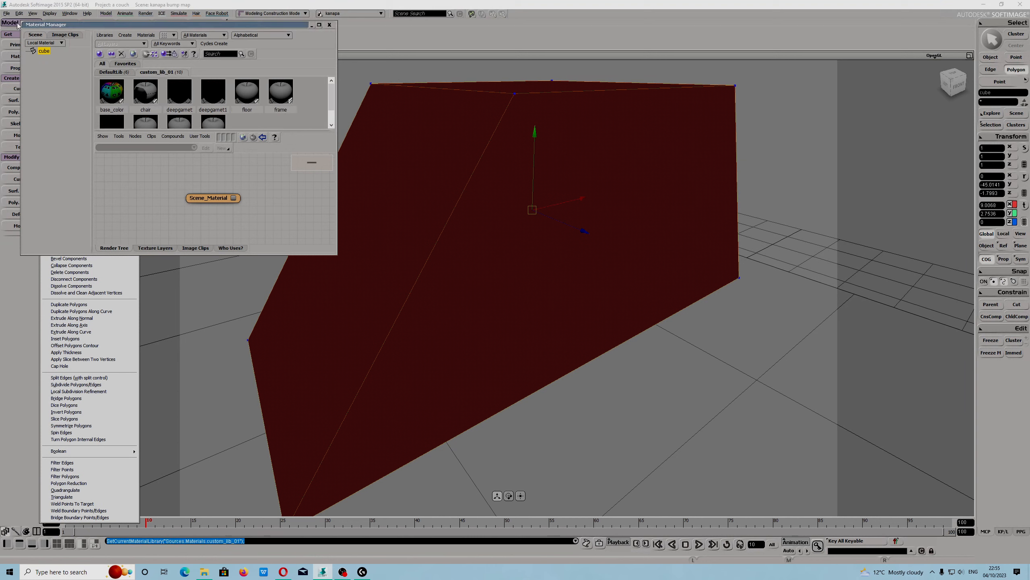
Set the shaderball renderer preference to Cycles Renderer.
click(6, 13)
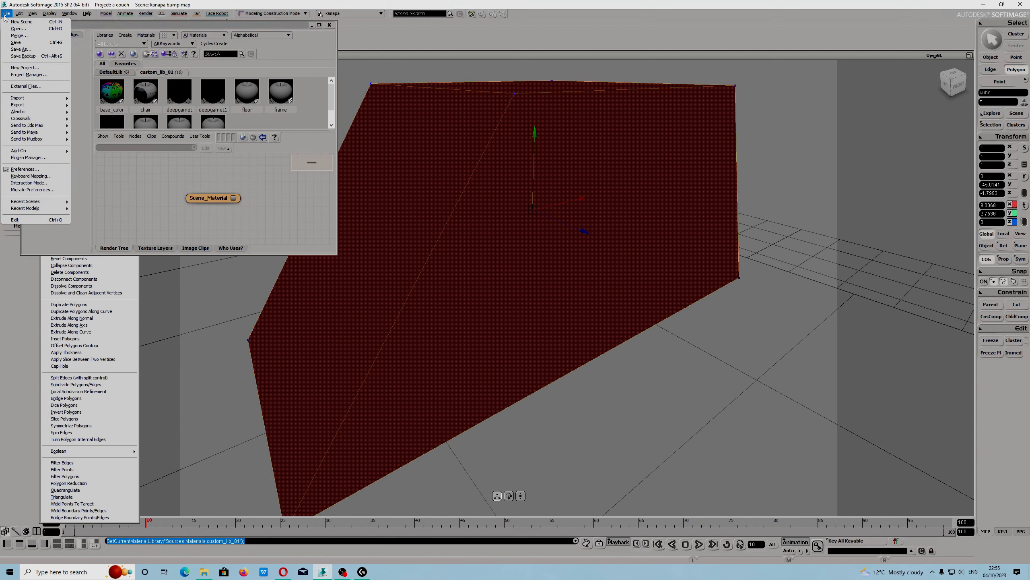
click(36, 170)
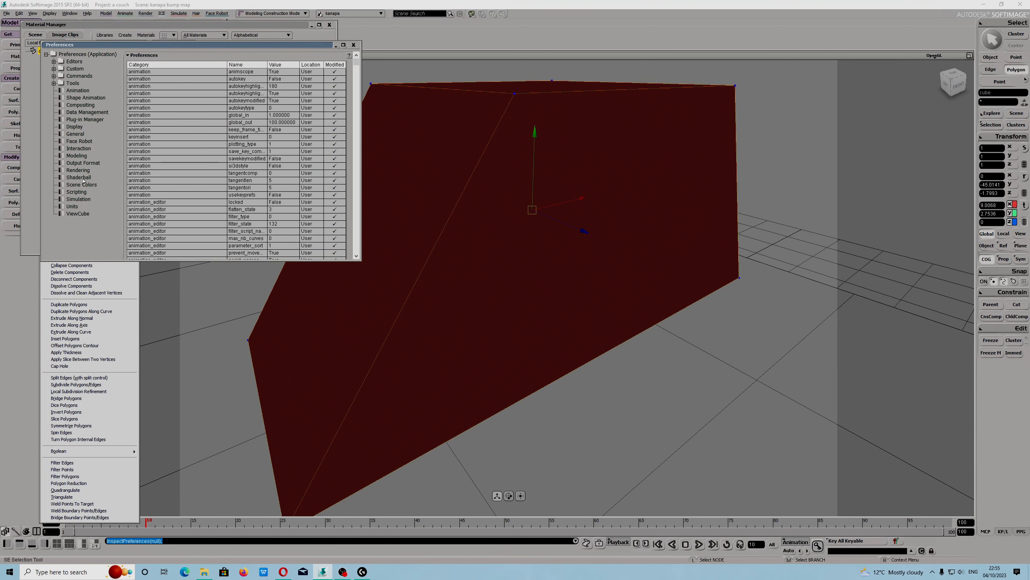
click(79, 177)
click(190, 130)
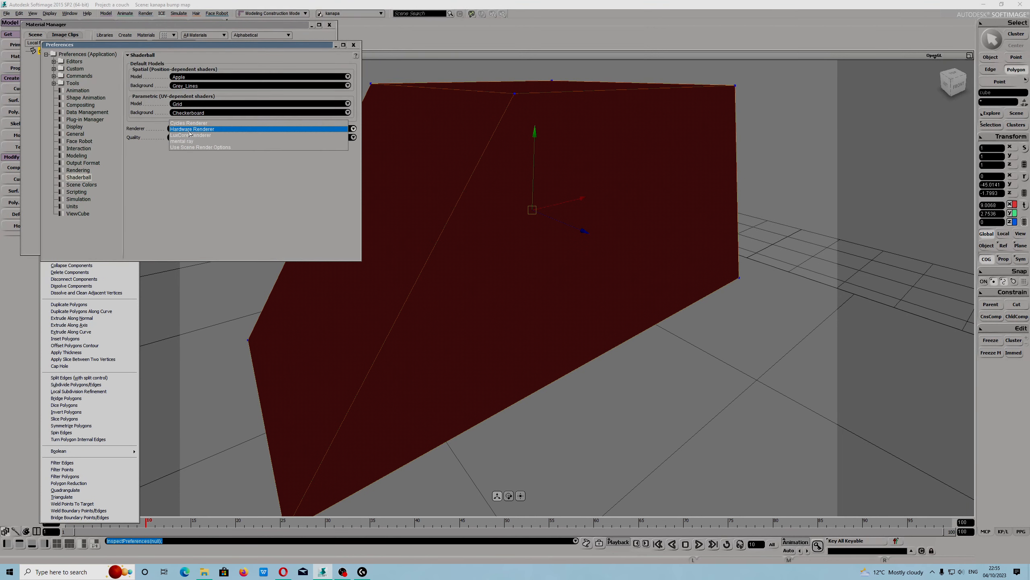
click(203, 124)
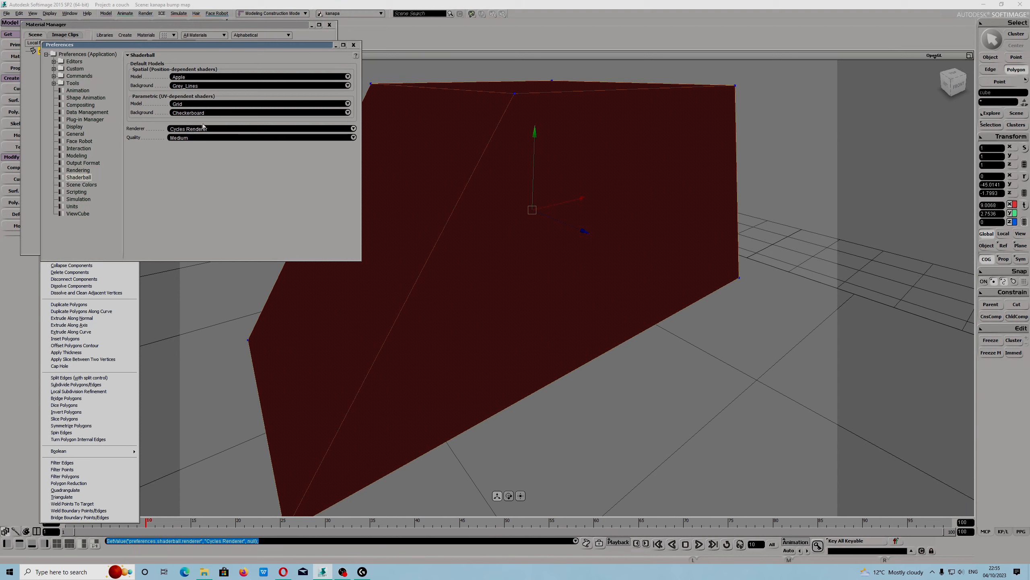
click(354, 46)
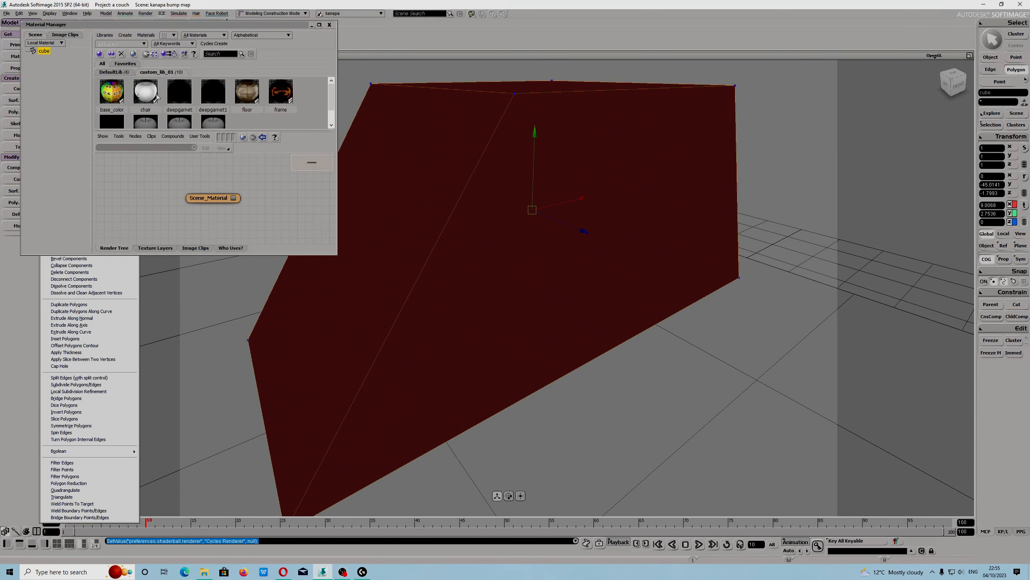
Create a new Cycles Principled BSDF material in the custom_lib_01 library.
click(143, 91)
scroll(201, 98, down, 1)
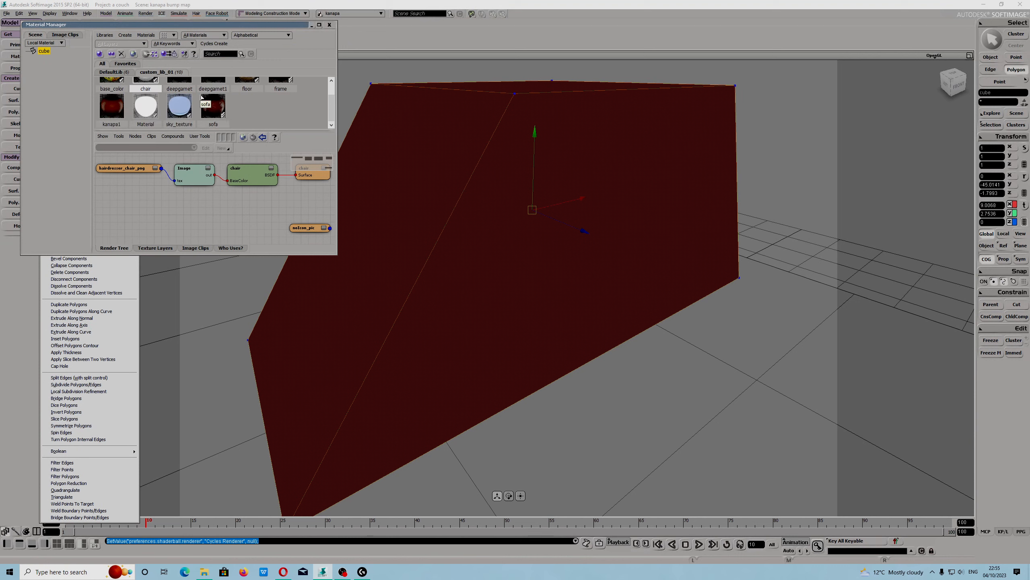
click(113, 72)
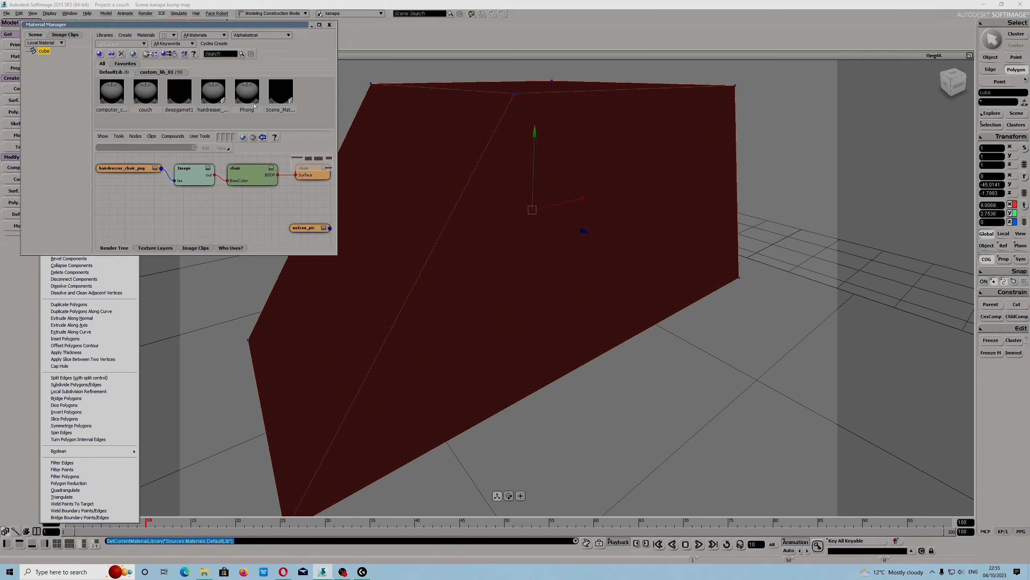
click(163, 73)
mouse_move(331, 103)
mouse_down()
mouse_move(332, 113)
mouse_move(330, 86)
mouse_up()
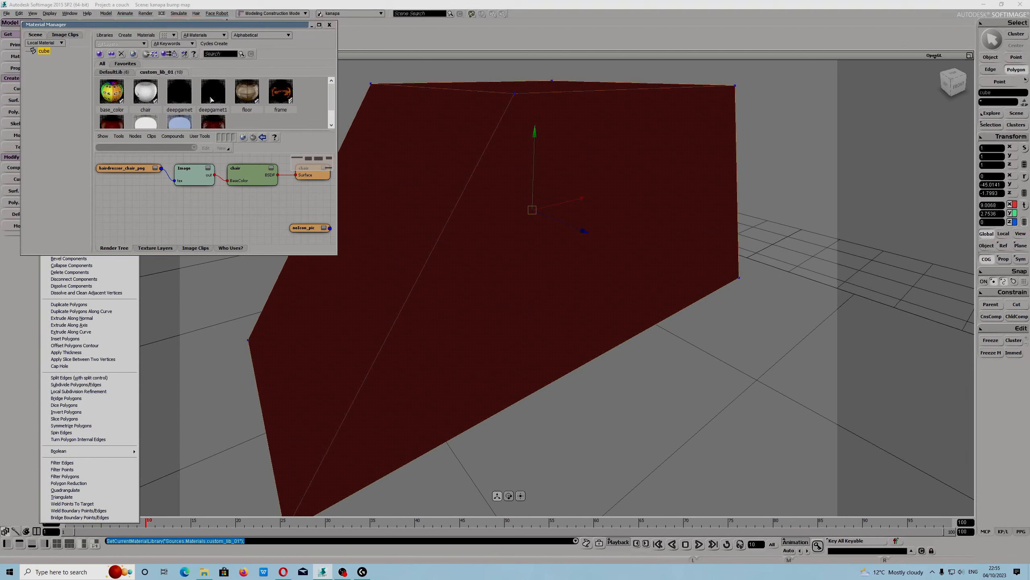
scroll(181, 111, down, 1)
click(221, 44)
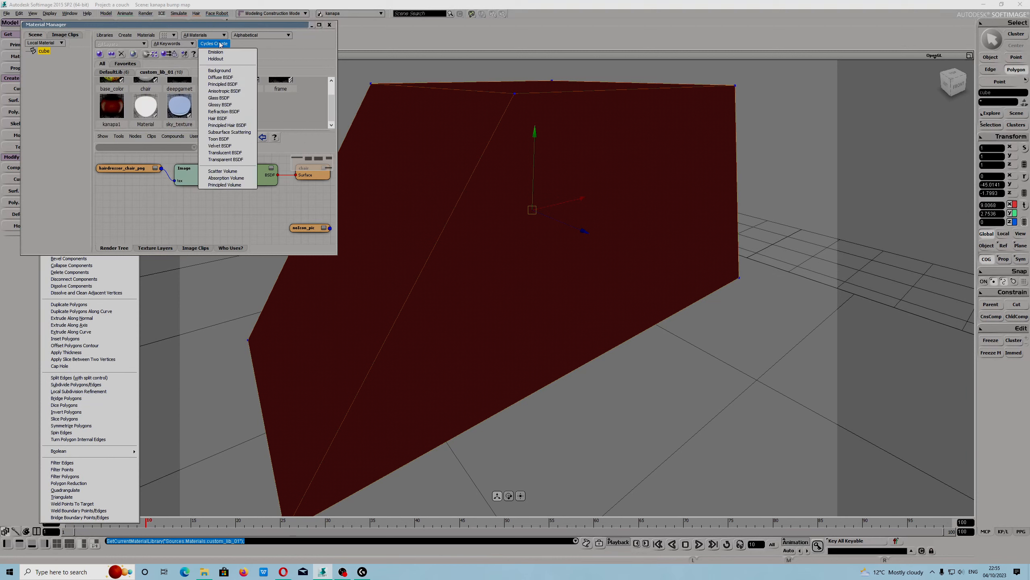
click(214, 71)
click(184, 119)
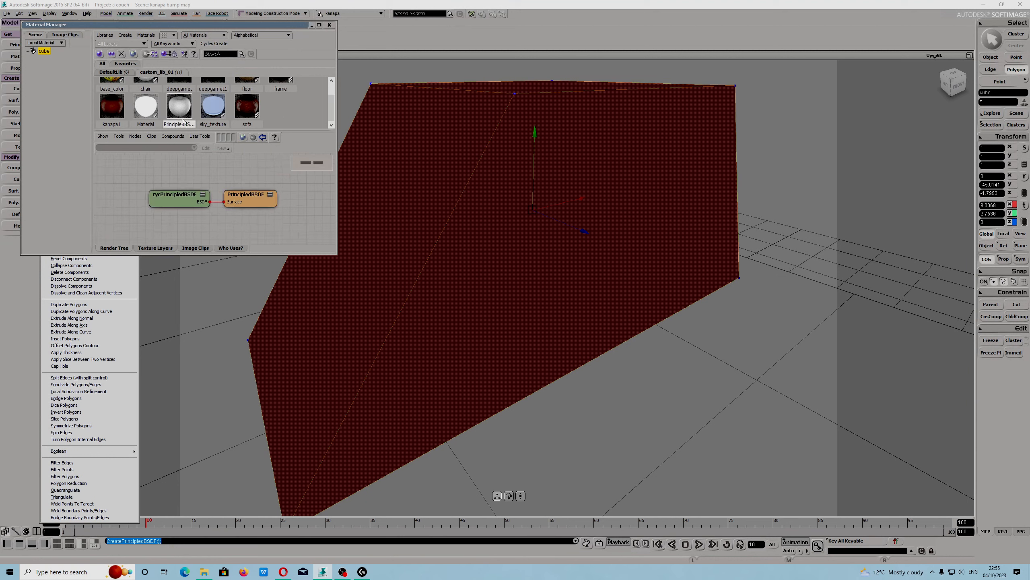
Rename the BSDF node to computer and assign the material to the selected polygons.
double_click(181, 194)
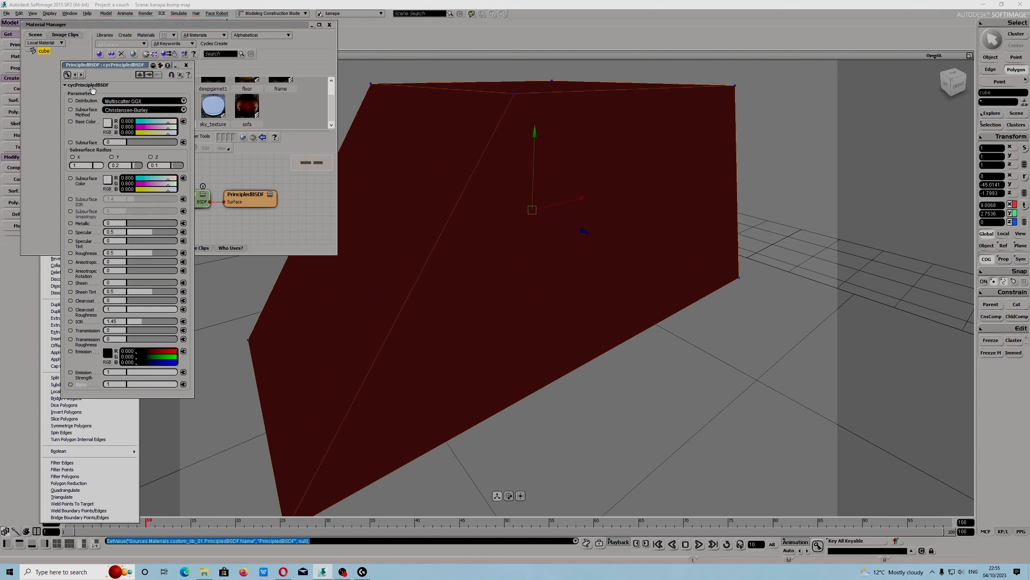
click(187, 65)
click(179, 195)
click(184, 197)
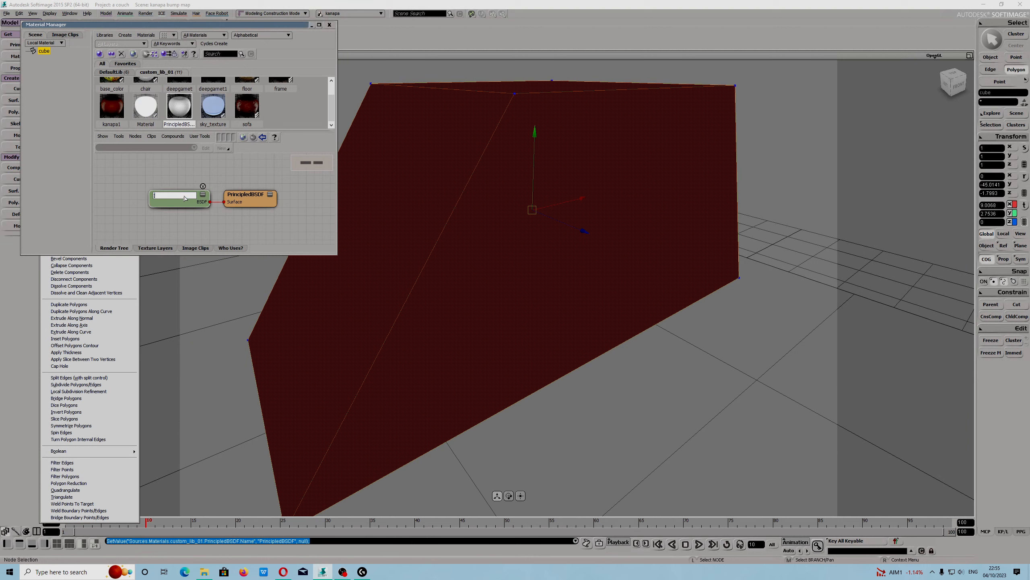
text(computer)
key(Return)
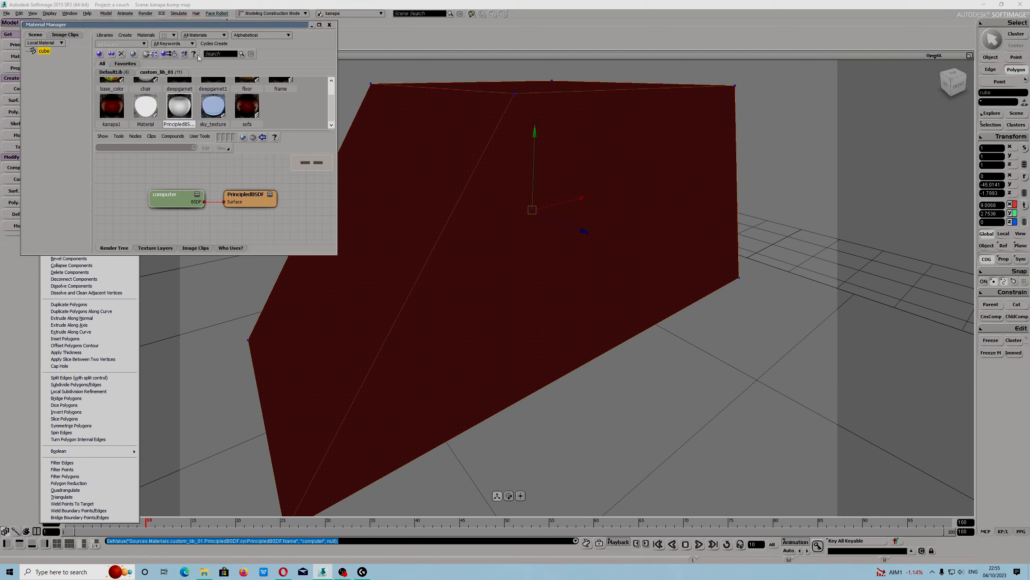
click(174, 54)
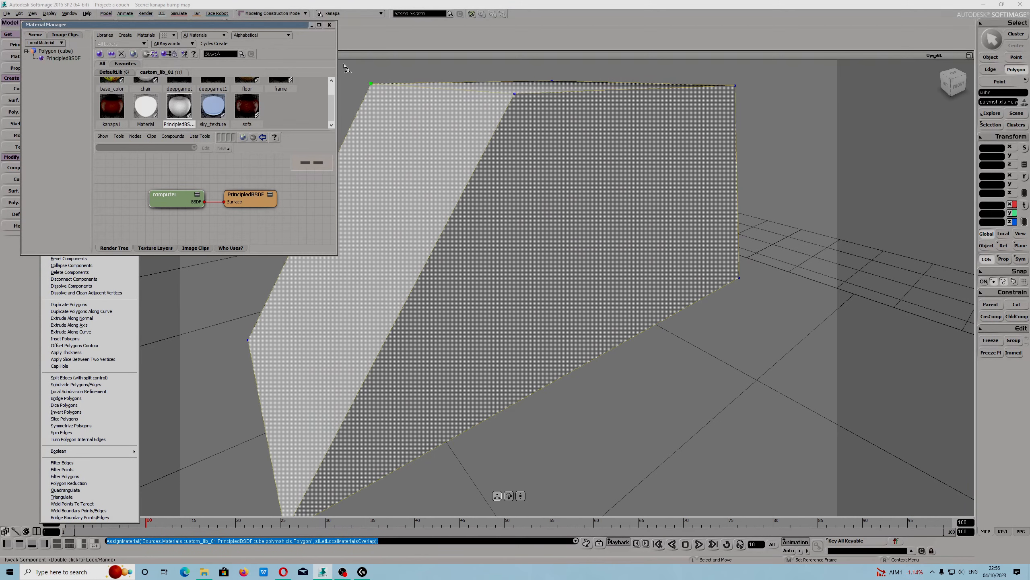
click(329, 25)
Split the top edge with split control at a ratio of 95.534 along a parallel edge loop.
scroll(544, 258, down, 5)
click(538, 245)
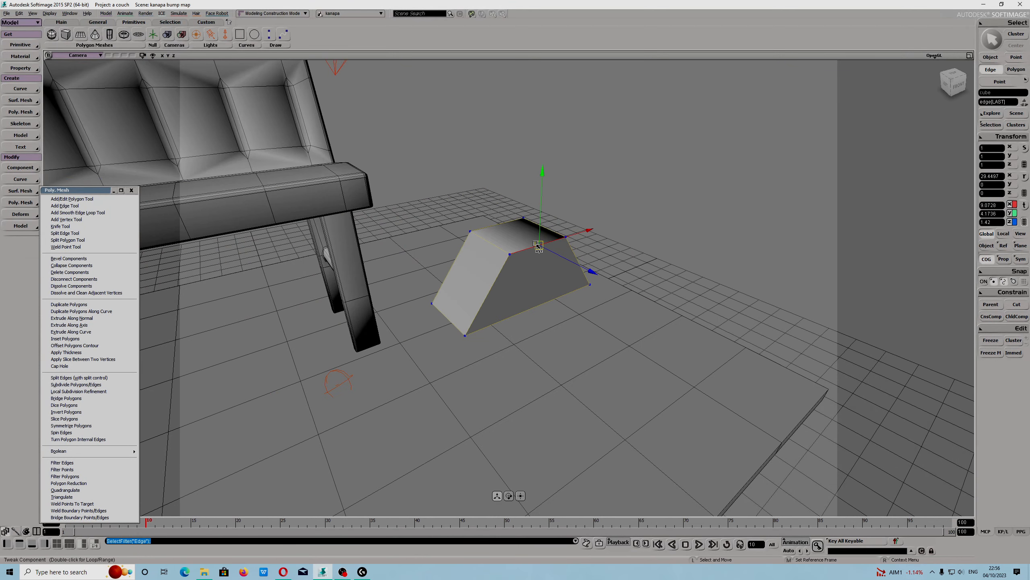
right_click(511, 290)
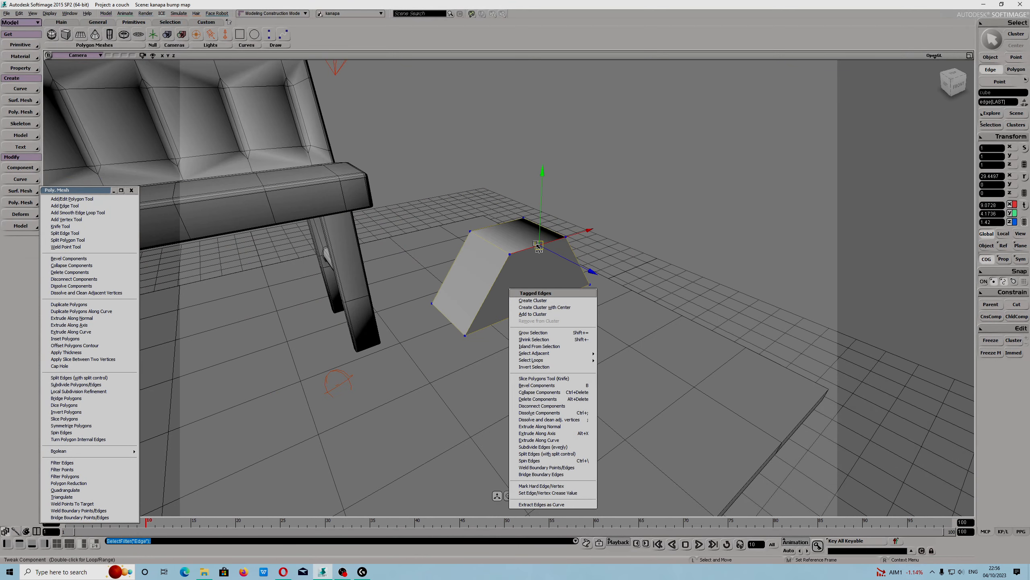
click(568, 453)
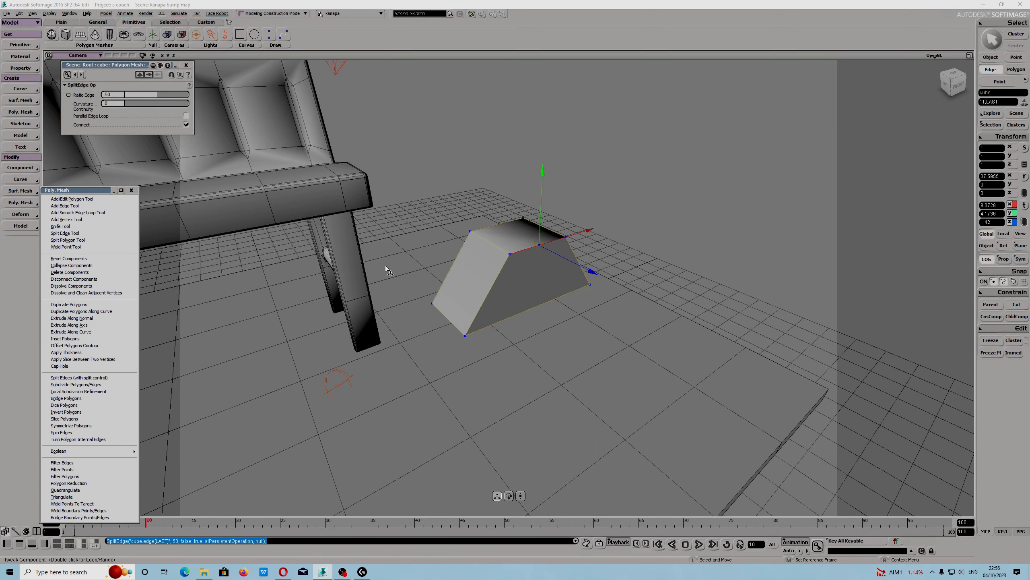
drag(157, 94, 179, 94)
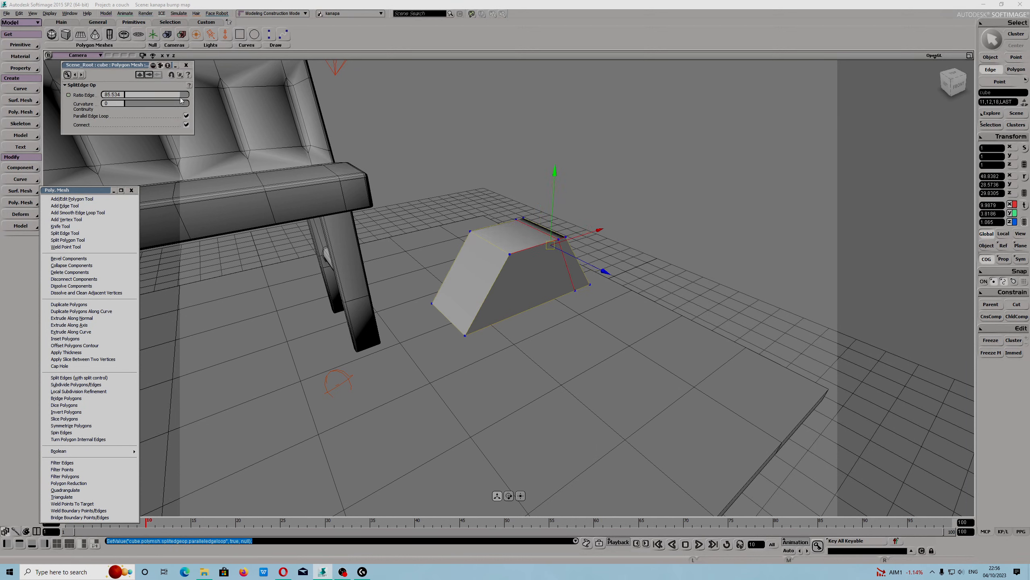
Orbit around the split wedge, selecting the new side edge and side polygon to inspect them.
right_drag(500, 316, 537, 308)
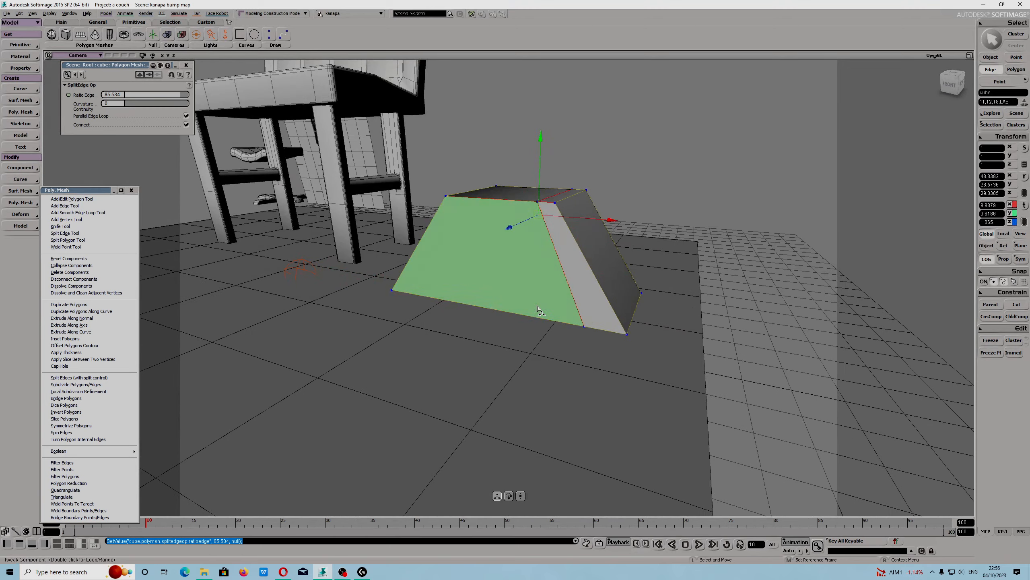
click(594, 273)
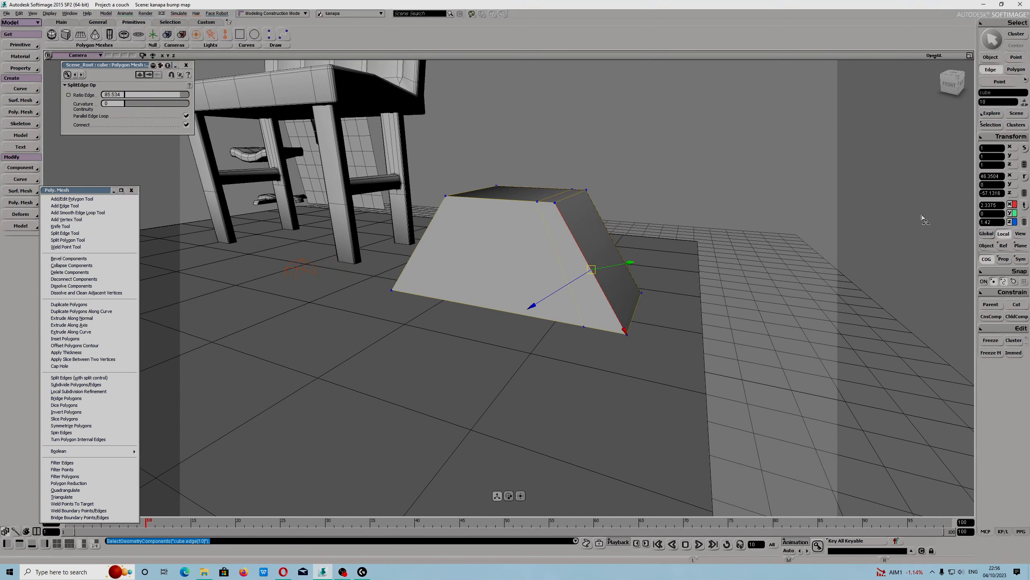
right_drag(604, 278, 599, 317)
scroll(604, 267, up, 3)
scroll(629, 243, down, 1)
right_drag(687, 186, 604, 260)
click(675, 211)
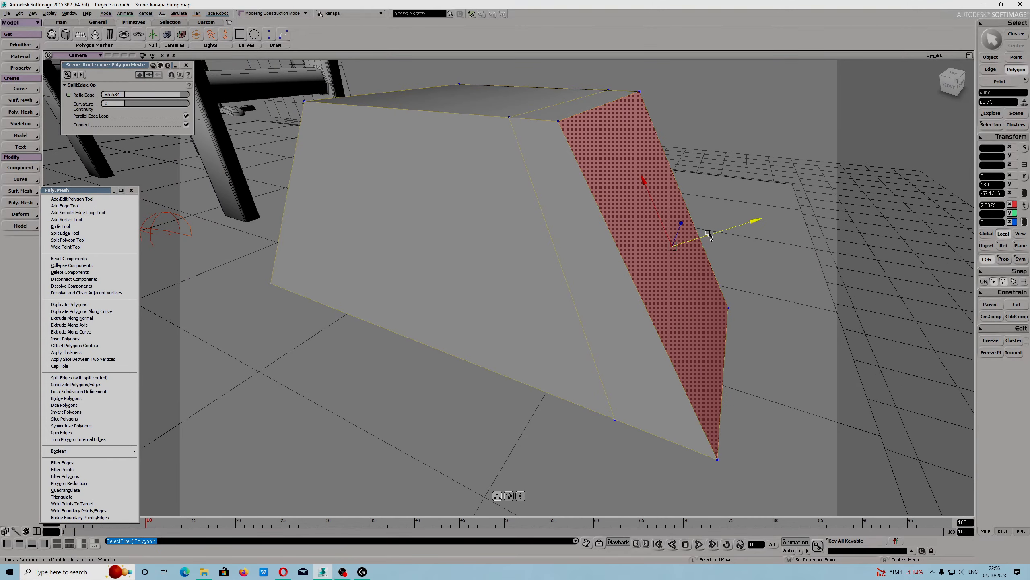
right_drag(682, 291, 576, 269)
click(575, 266)
right_drag(507, 298, 541, 302)
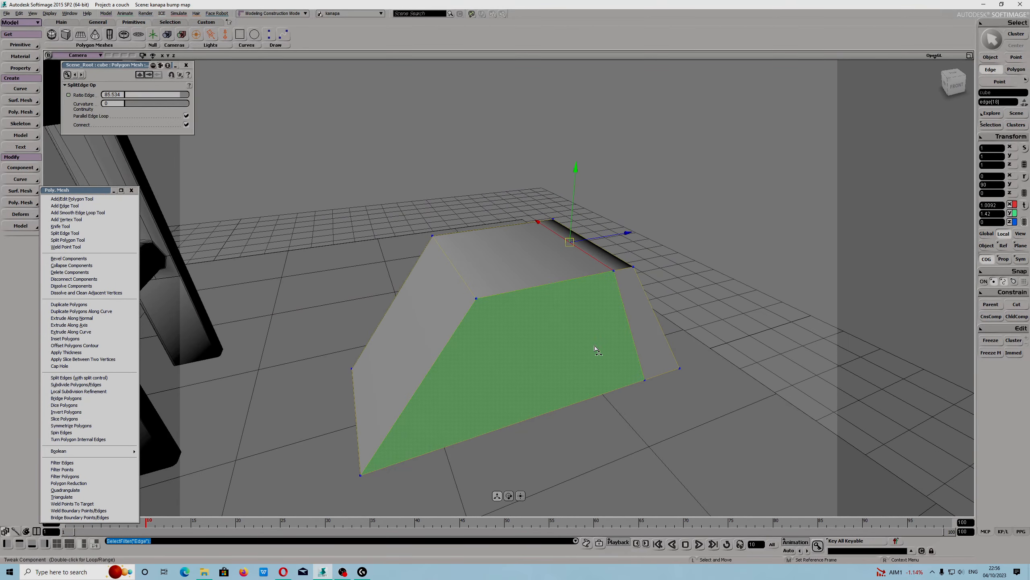
Orbit around the split wedge, selecting its front polygons to inspect them.
click(594, 348)
right_drag(595, 352, 515, 315)
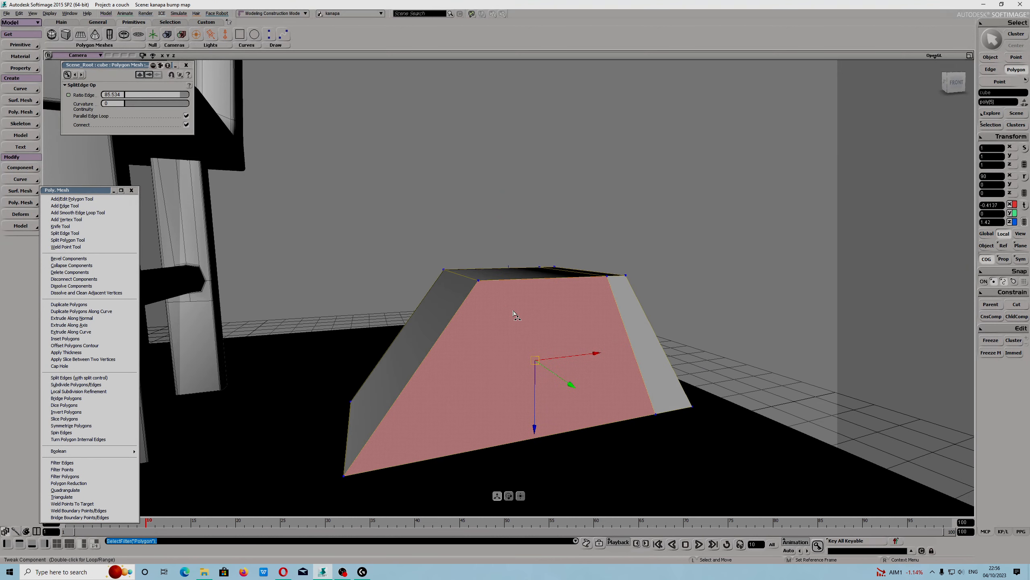
right_drag(503, 297, 594, 244)
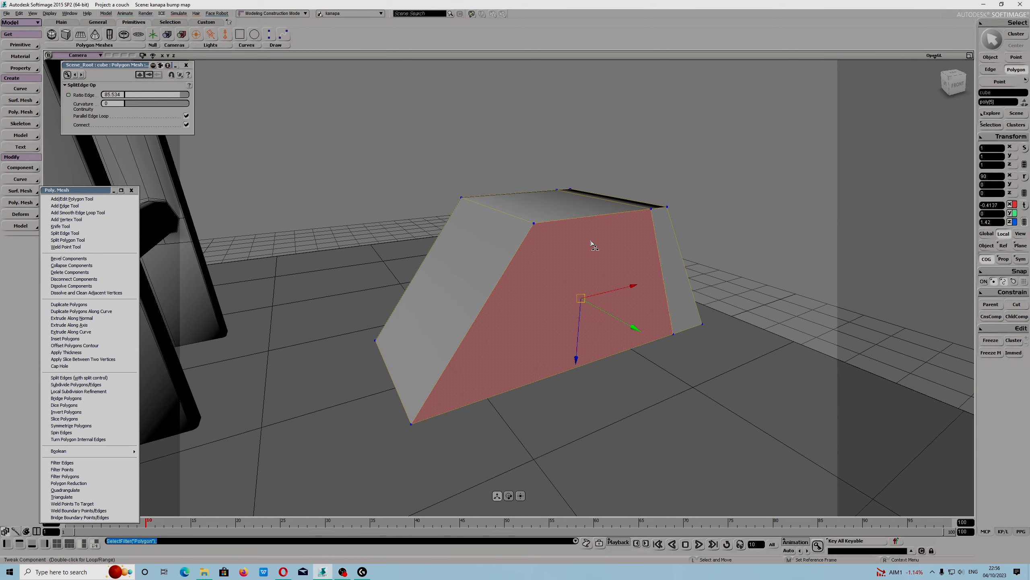
click(510, 255)
key(e)
key(s)
drag(523, 278, 586, 284)
key(ctrl+shift+a)
key(m)
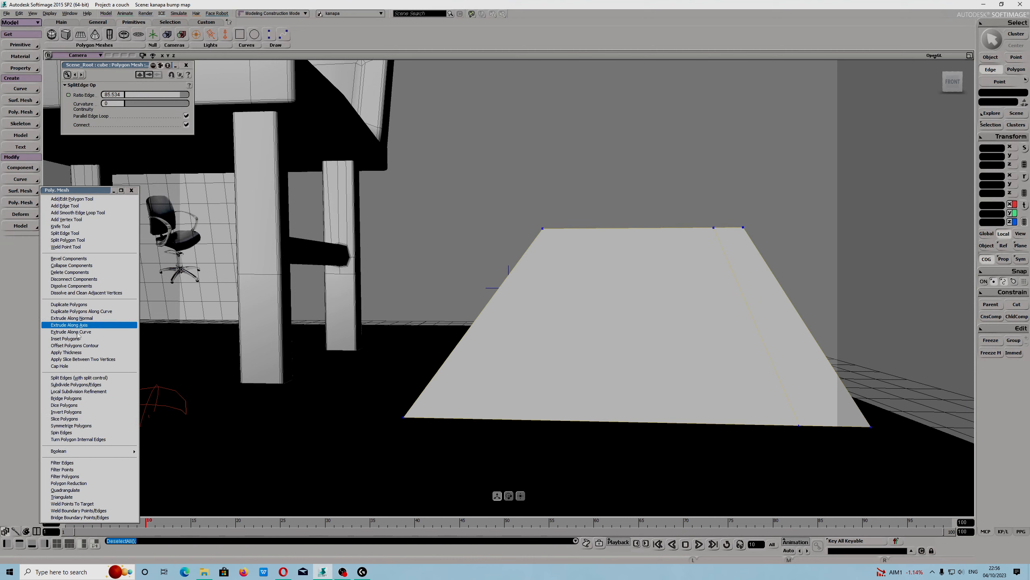
Cut a new edge across the wedge's top face with the Knife Tool.
click(74, 228)
mouse_move(409, 311)
mouse_down()
mouse_move(810, 317)
mouse_move(840, 327)
mouse_up()
Select the front polygons while orbiting around the wedge, nudging the lower front polygon slightly.
key(m)
click(678, 309)
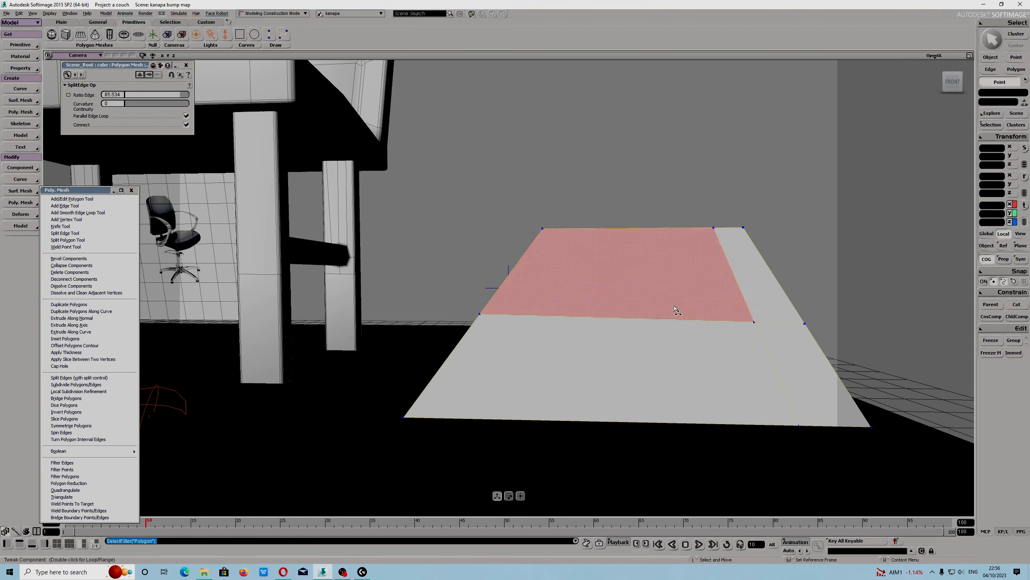
key(s)
right_drag(497, 375, 546, 390)
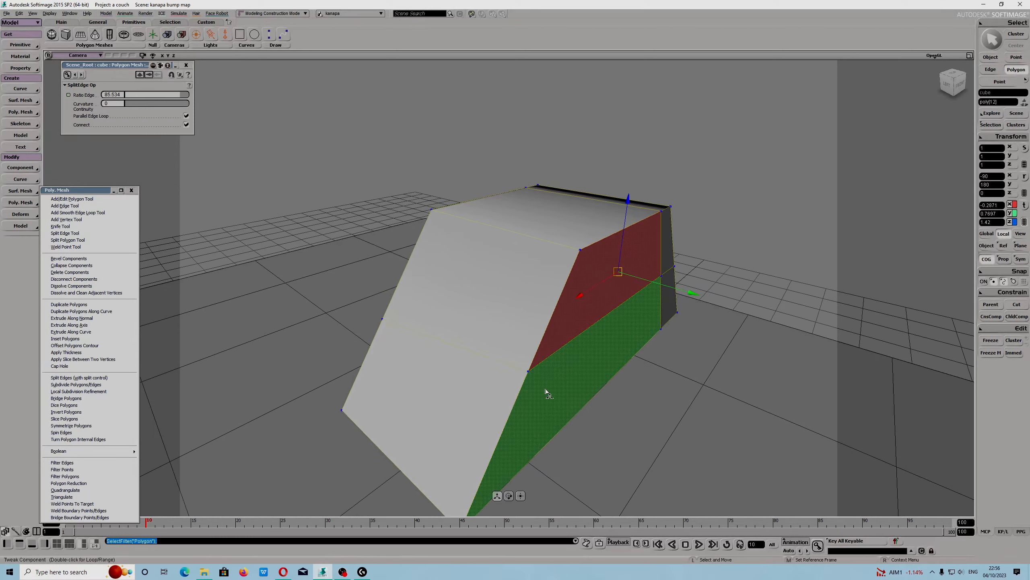
click(624, 349)
shift+click(671, 306)
drag(673, 338, 715, 356)
key(s)
right_drag(568, 386, 527, 394)
drag(527, 394, 499, 402)
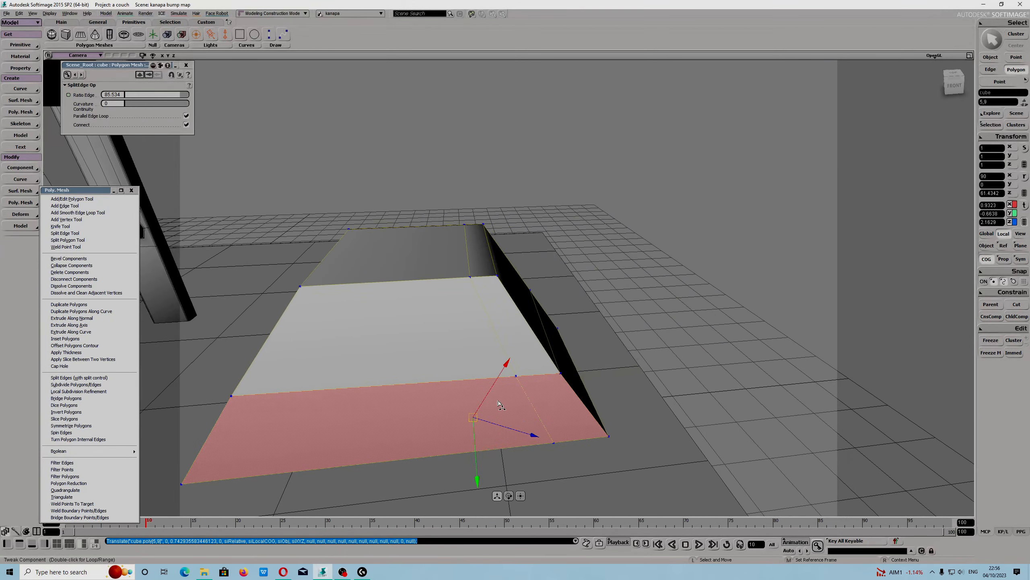
key(space)
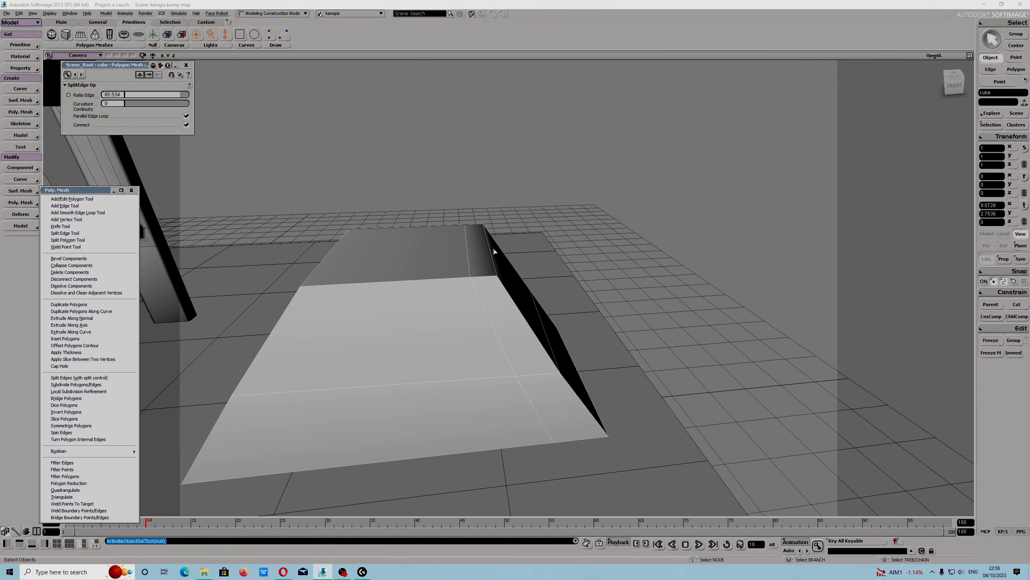
click(362, 572)
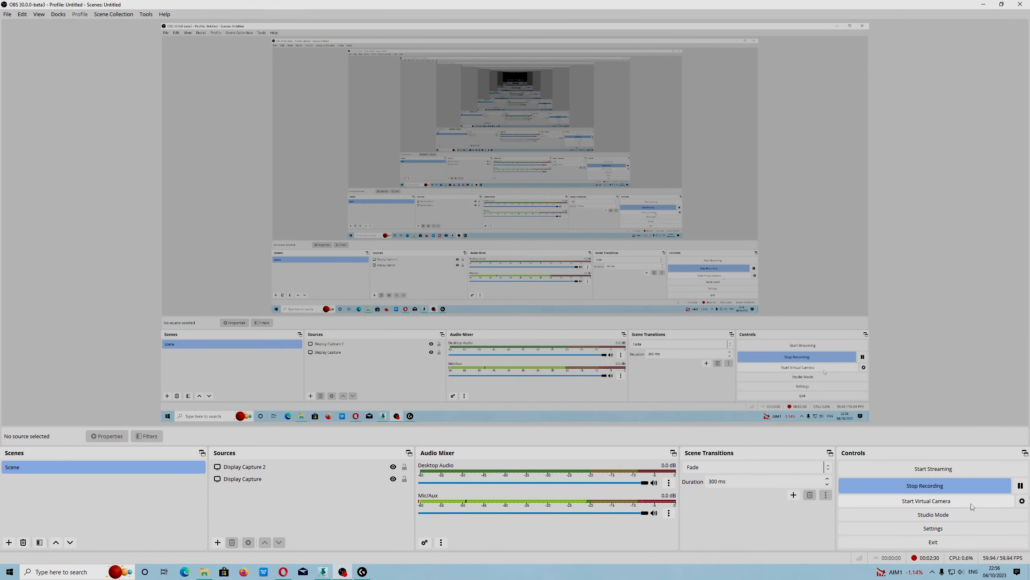
click(1021, 485)
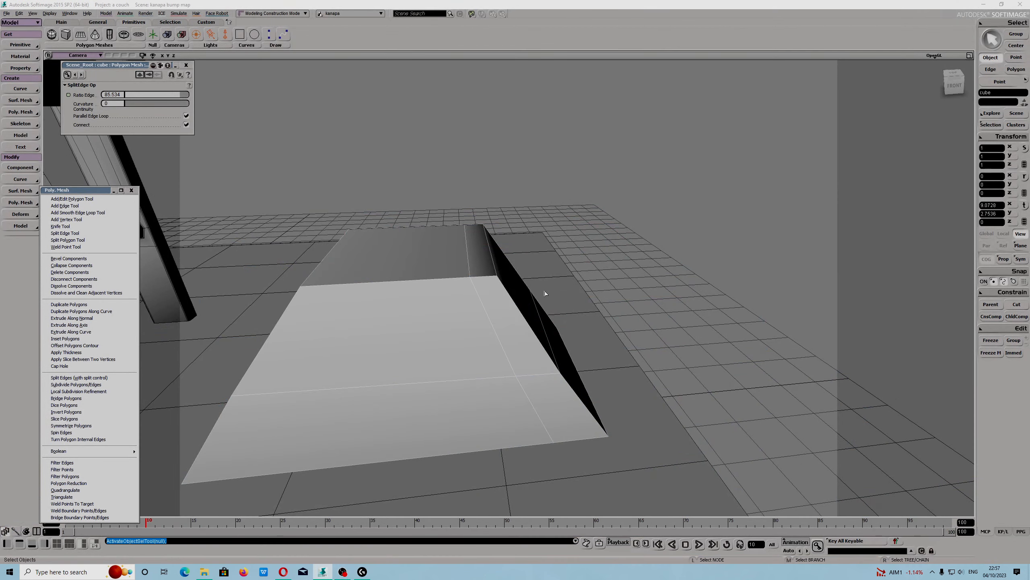
Select the wedge's top outline and slanted side edges.
drag(466, 332, 478, 336)
key(m)
click(526, 362)
drag(447, 415, 512, 431)
shift+click(426, 384)
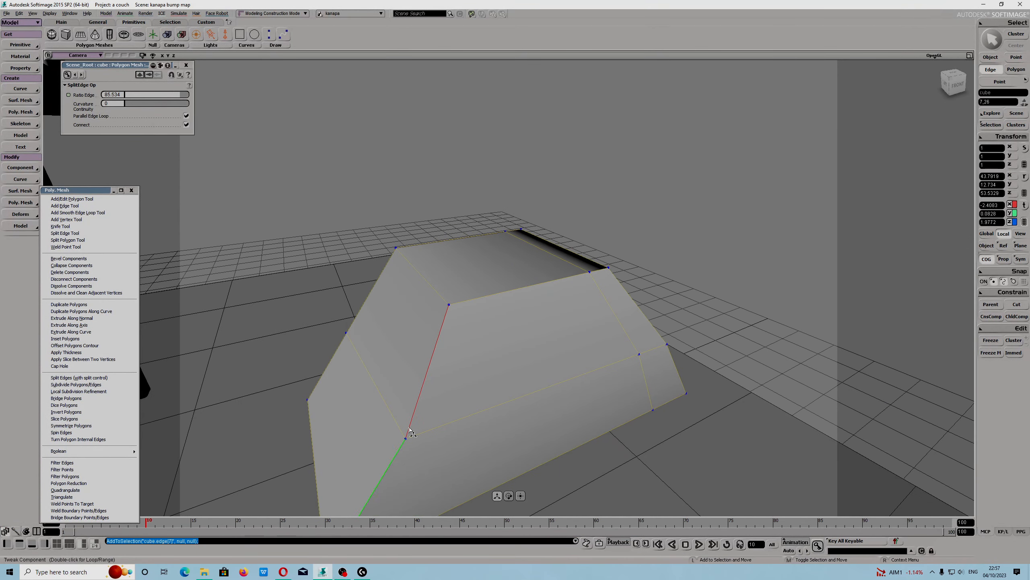
shift+click(519, 288)
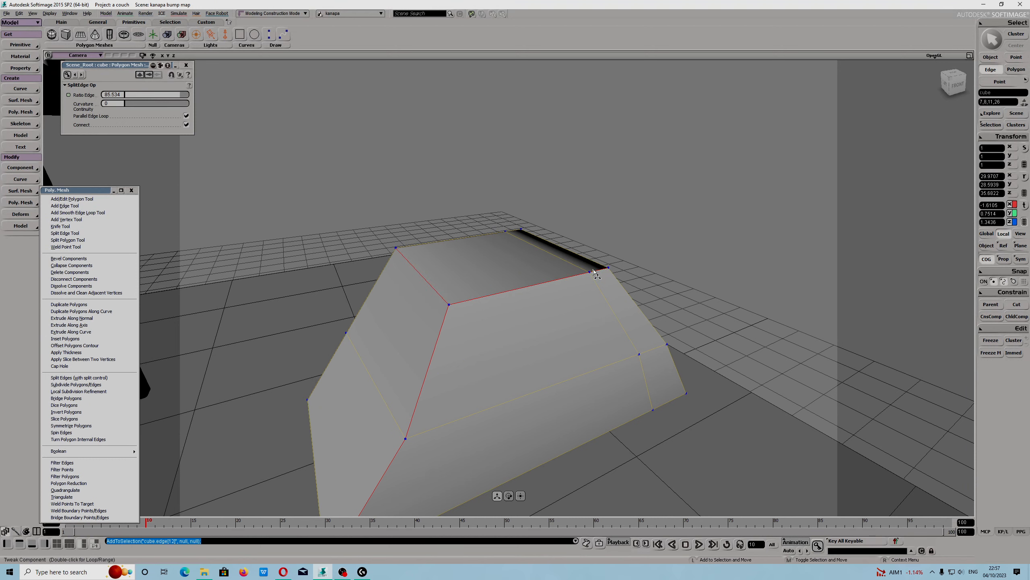
shift+click(621, 285)
drag(465, 420, 496, 365)
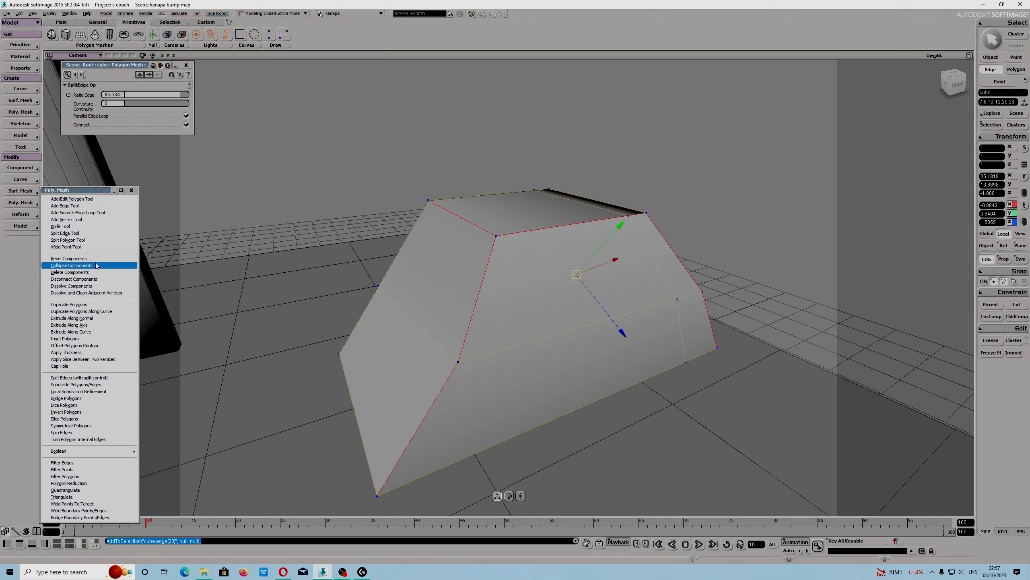
Bevel the selected edges with 3 rounding subdivisions and uniform mitering.
click(68, 258)
right_drag(504, 352, 499, 340)
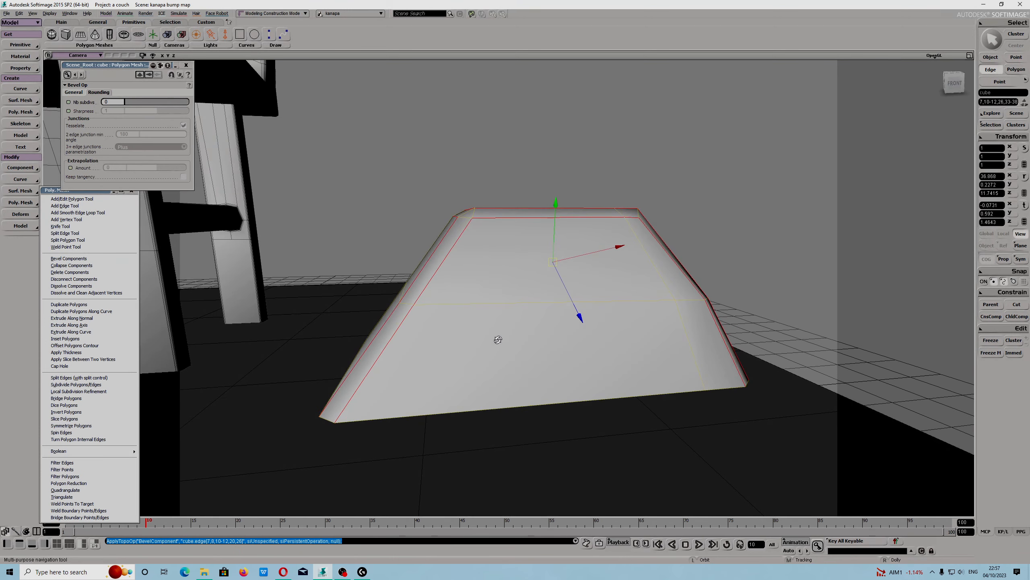
scroll(457, 240, up, 3)
scroll(434, 264, down, 3)
scroll(437, 268, down, 4)
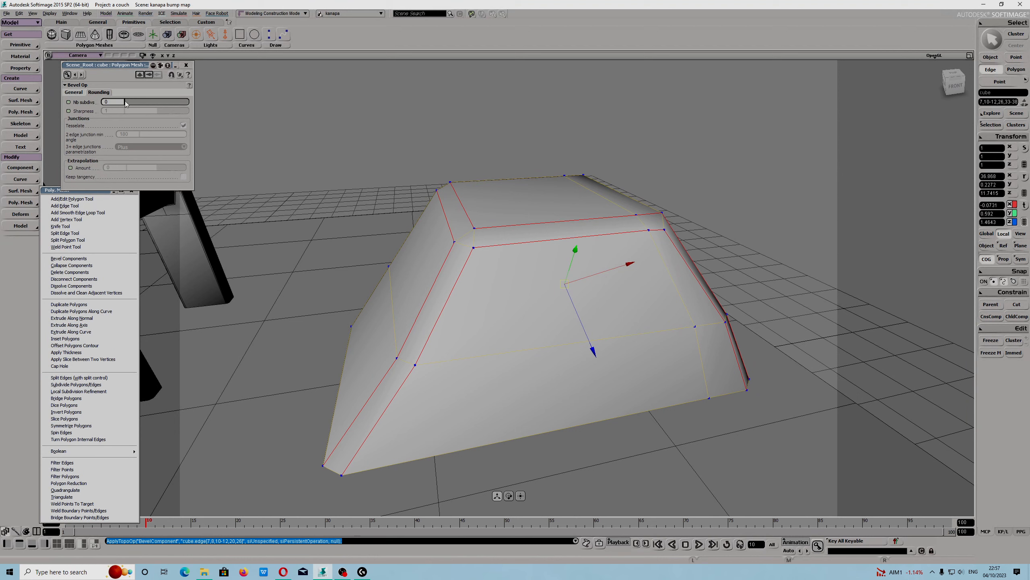
drag(125, 103, 138, 104)
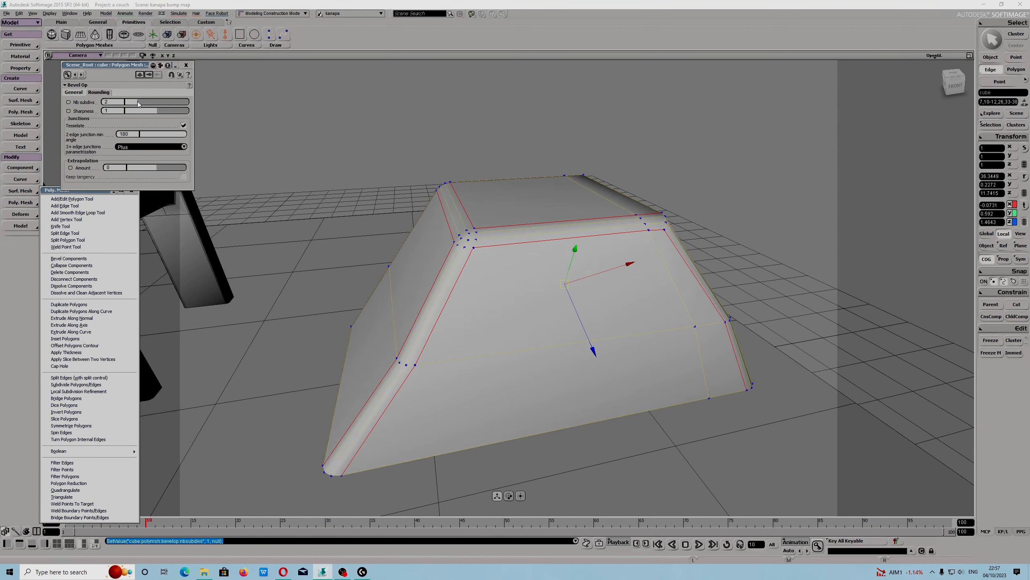
click(72, 92)
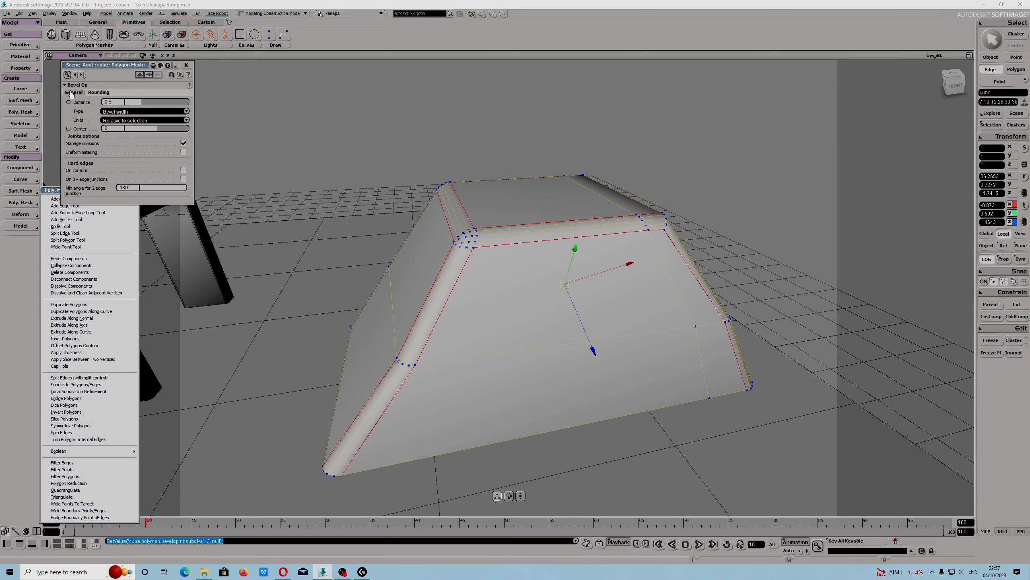
click(185, 152)
Undo the bevel's mitering change and the bevel itself.
key(s)
mouse_move(546, 382)
mouse_down()
mouse_move(493, 371)
mouse_move(476, 382)
mouse_move(543, 439)
mouse_move(547, 372)
mouse_up()
key(v)
key(ctrl+z)
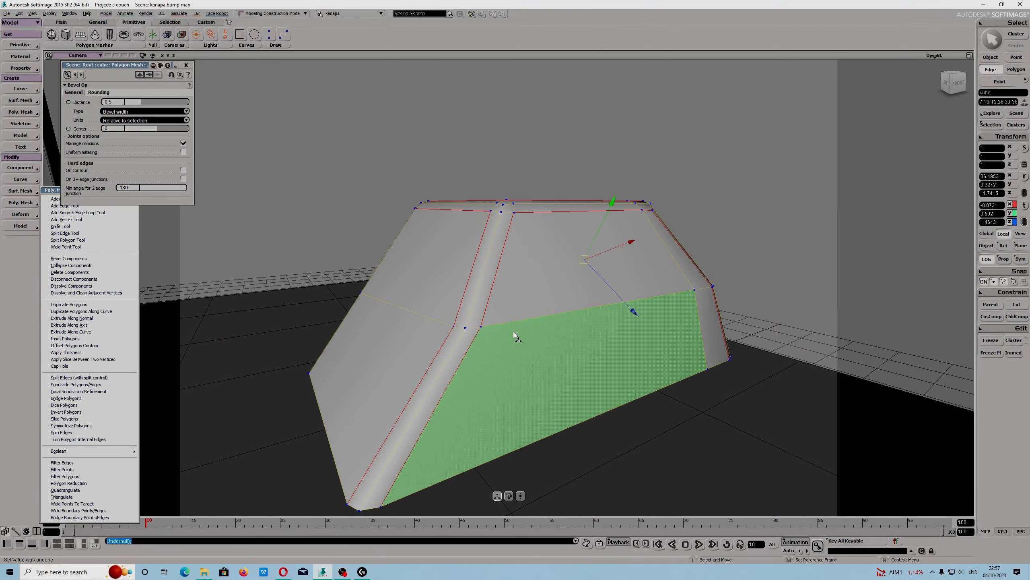
key(ctrl+z)
key(s)
drag(515, 337, 432, 336)
scroll(497, 356, down, 5)
key(s)
scroll(489, 333, up, 5)
key(s)
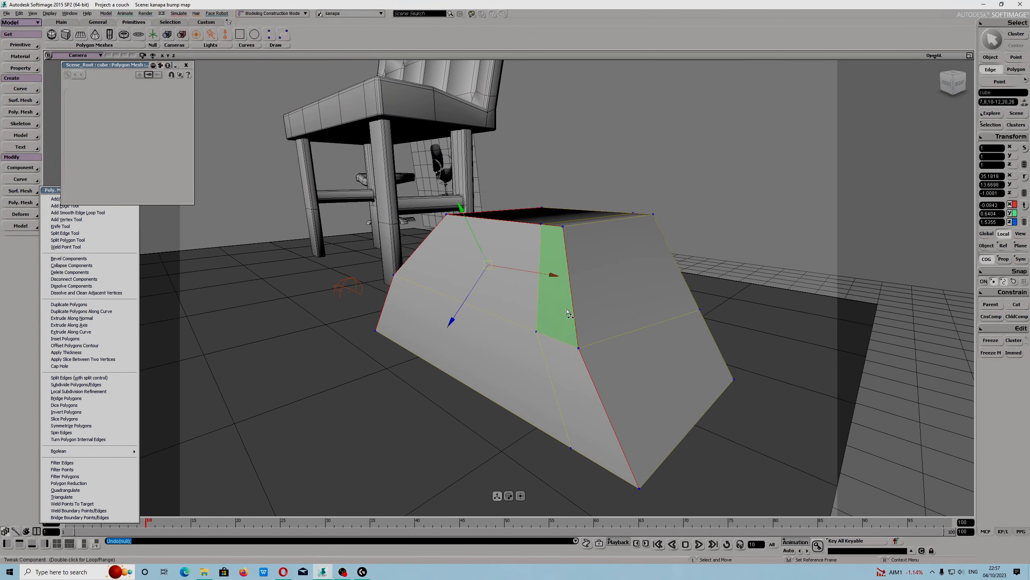
Freeze the cube's modeling history and its transforms, including scaling.
click(991, 56)
click(990, 353)
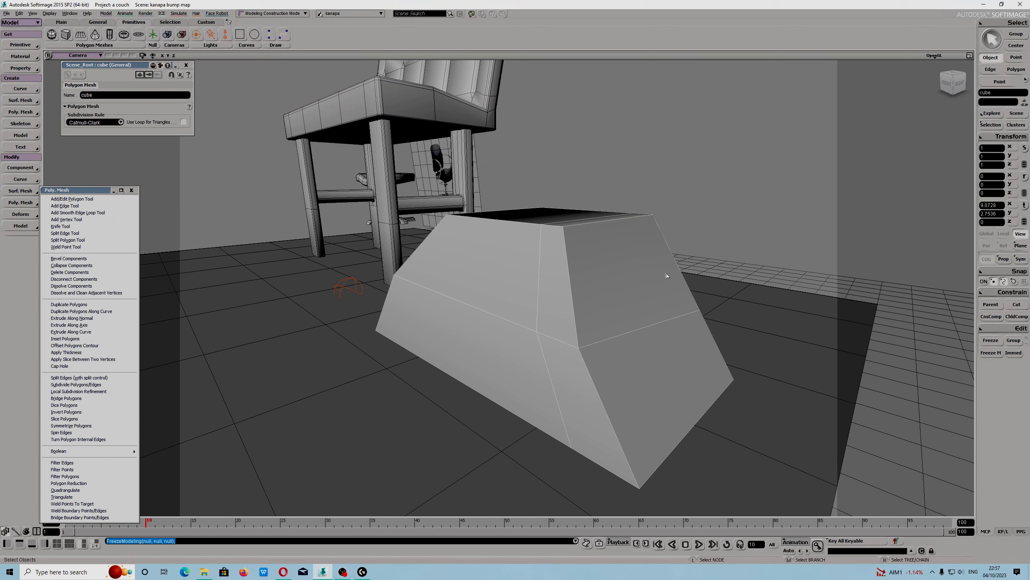
click(981, 140)
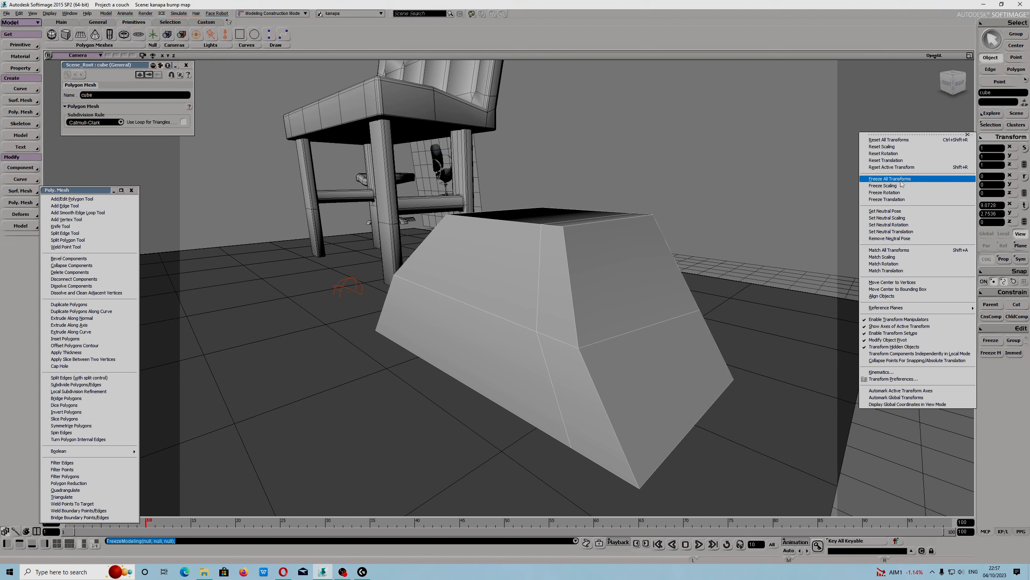
click(874, 178)
click(982, 140)
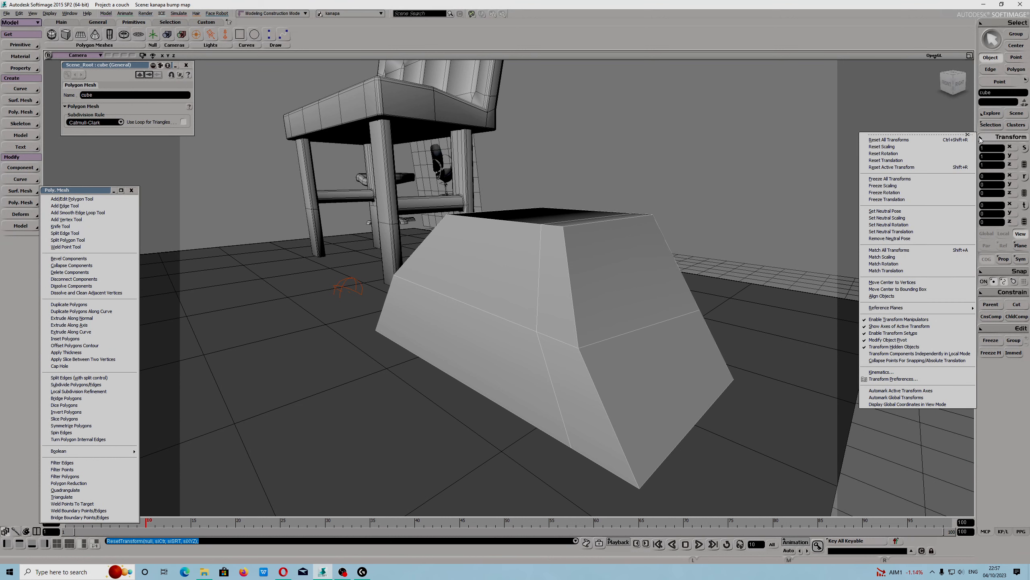
click(895, 187)
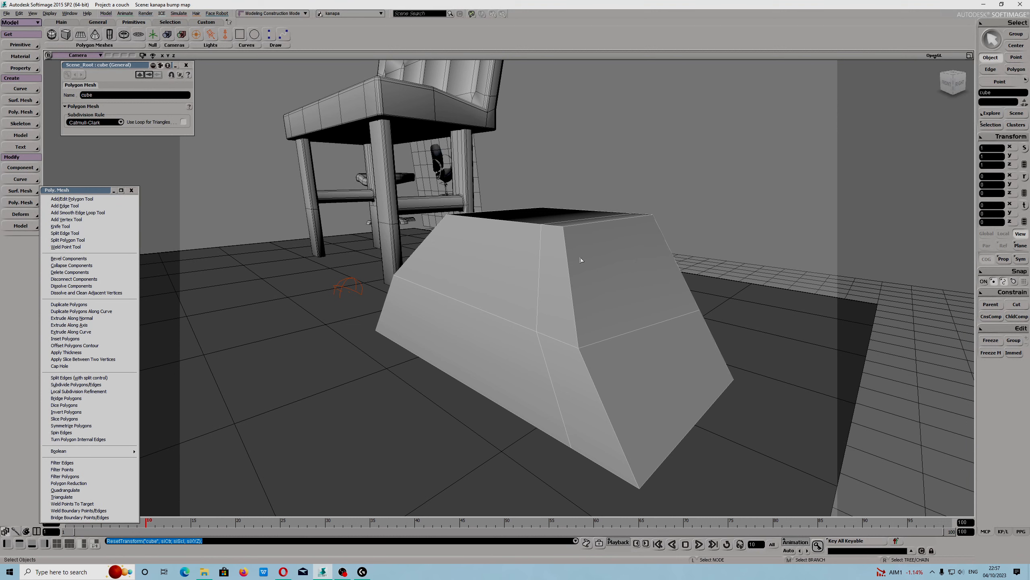
Select the wedge's top back edge and set the manipulator reference to Object.
key(m)
click(560, 260)
click(568, 260)
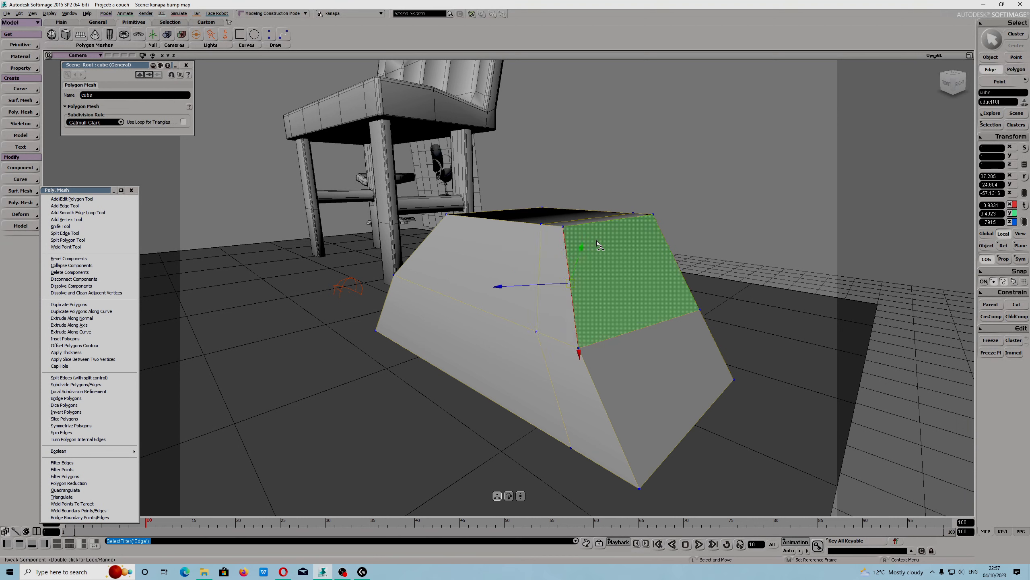
click(620, 222)
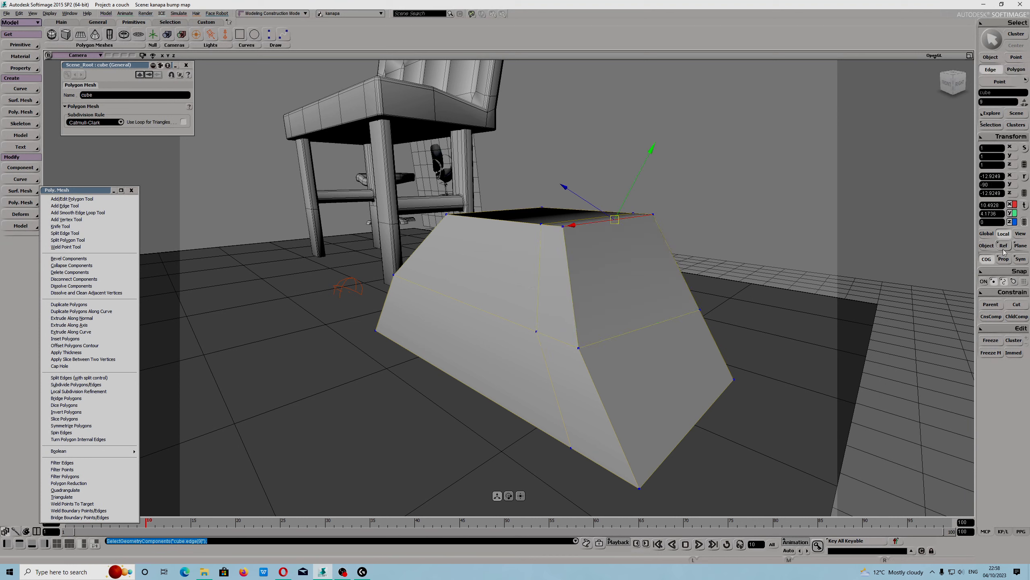
click(987, 234)
click(989, 245)
click(1004, 235)
alt+drag(523, 295, 624, 295)
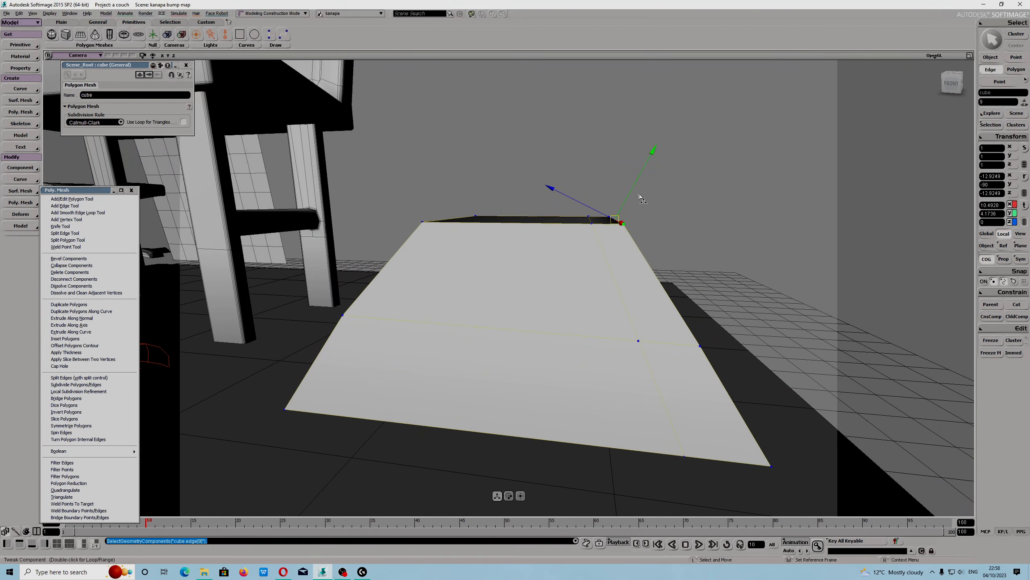
alt+drag(490, 293, 515, 305)
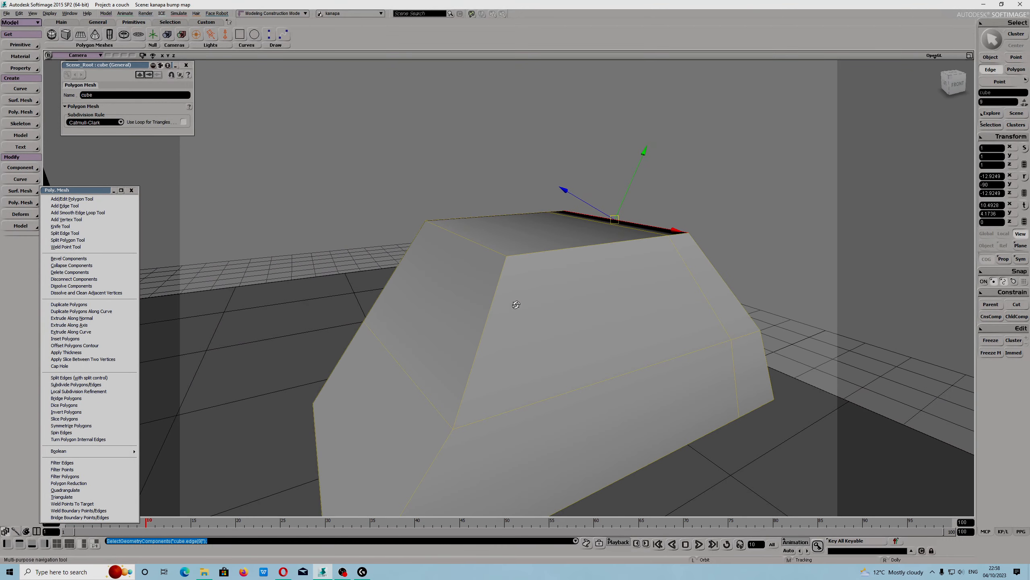
click(987, 246)
Add the top face's outline and the slanted front edges to the edge selection.
click(464, 239)
shift+click(497, 282)
scroll(498, 284, down, 3)
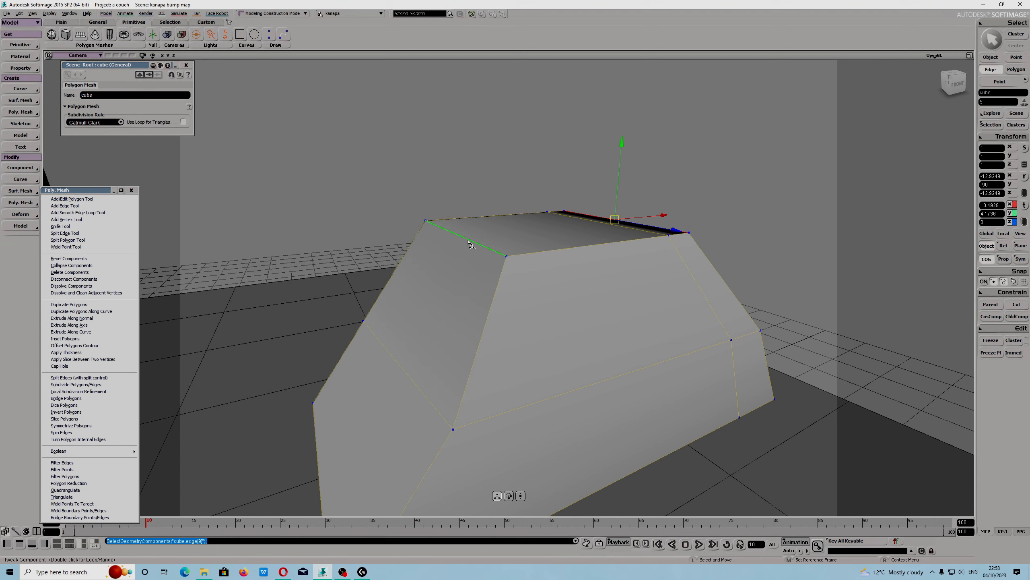
shift+click(466, 377)
shift+click(447, 279)
shift+click(417, 327)
scroll(438, 328, up, 5)
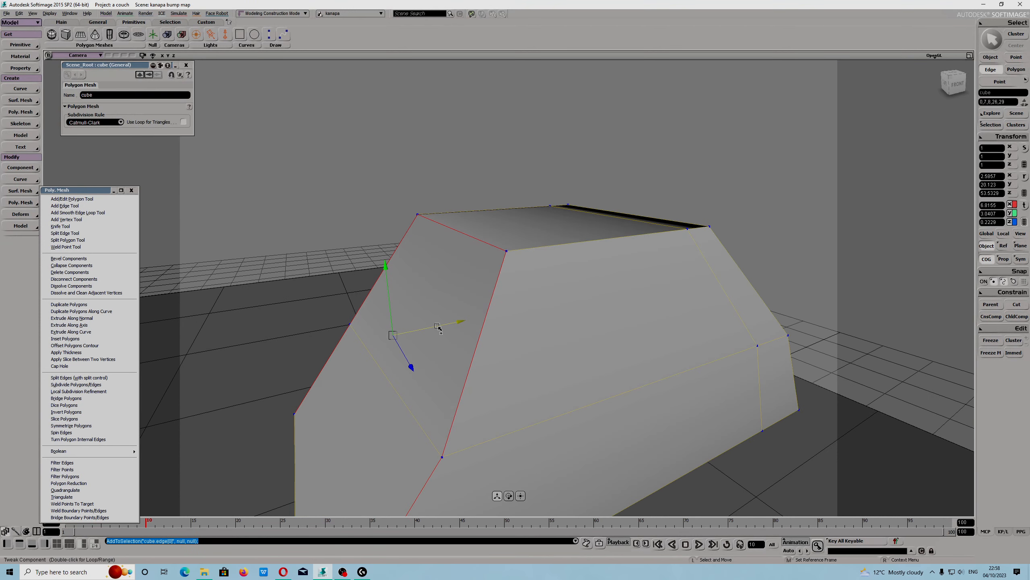
shift+click(540, 256)
shift+click(699, 230)
shift+click(471, 210)
shift+click(561, 207)
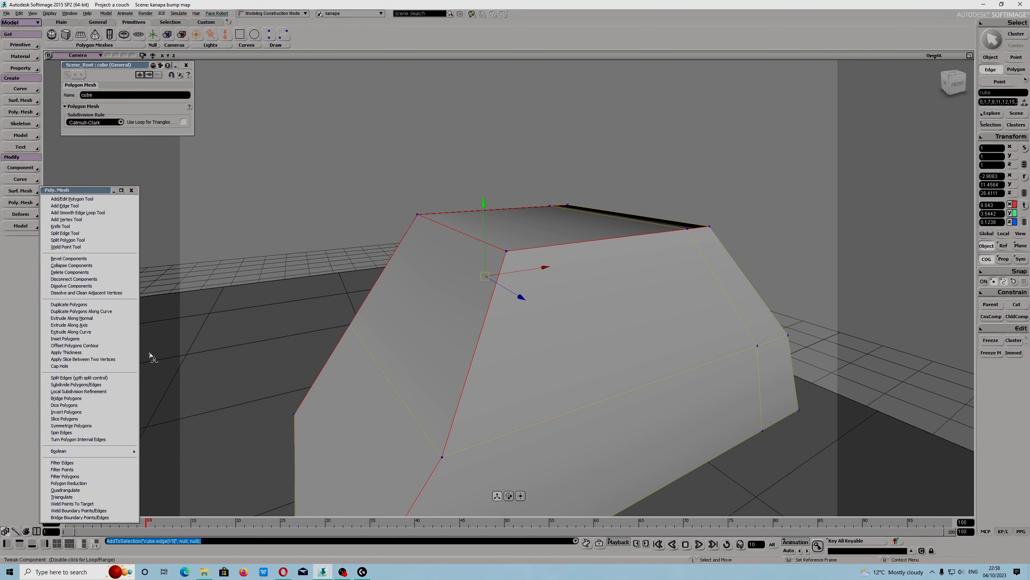
Bevel the selected edges with uniform mitering, on contour enabled and 3 rounding subdivisions.
click(90, 259)
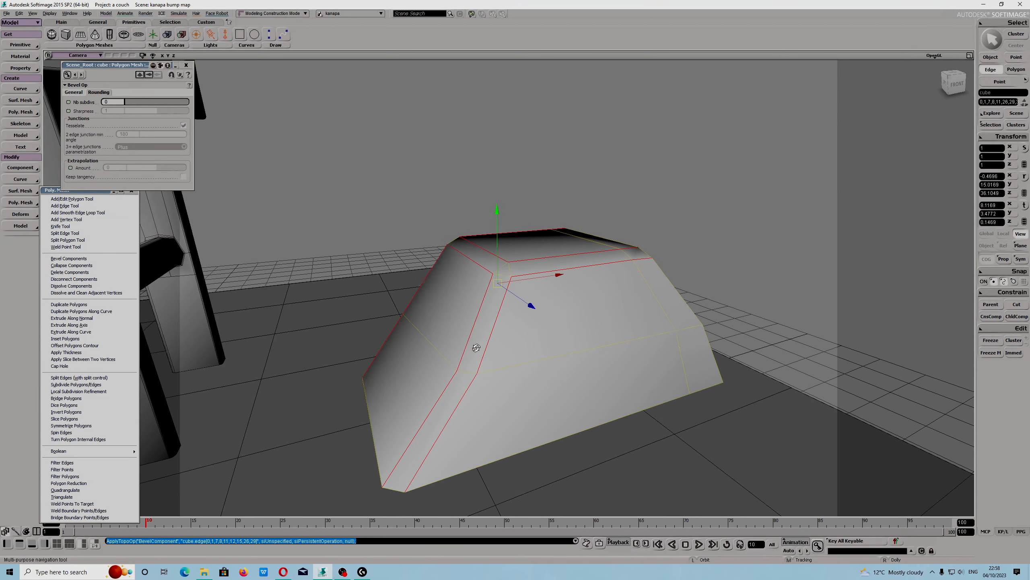
click(73, 93)
click(183, 152)
click(183, 143)
click(183, 170)
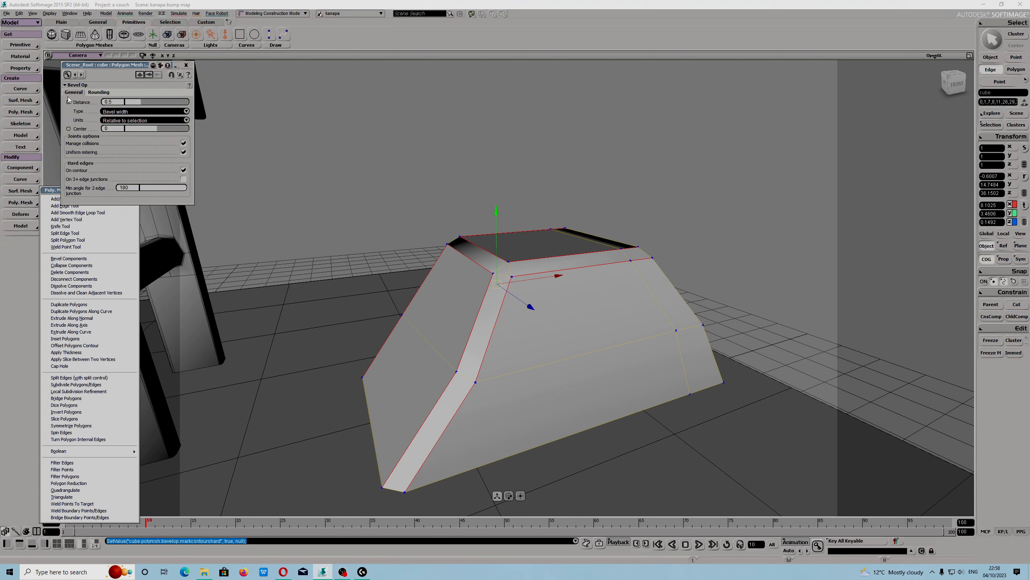
click(98, 92)
drag(125, 101, 148, 104)
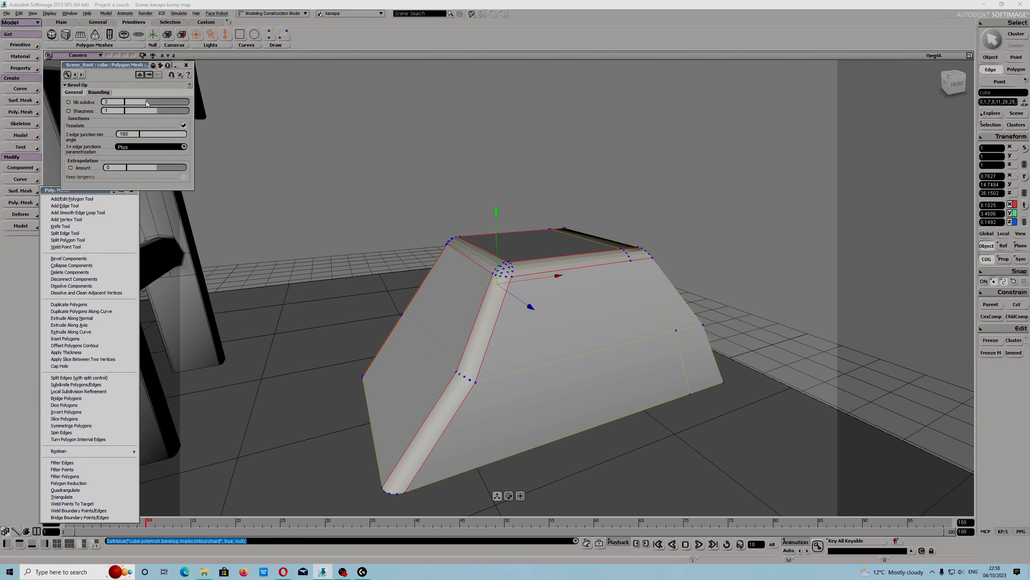
Select and frame the chair seat, orbiting around it to examine its shape.
click(406, 166)
mouse_move(444, 299)
right_down()
mouse_move(448, 283)
mouse_move(446, 293)
right_up()
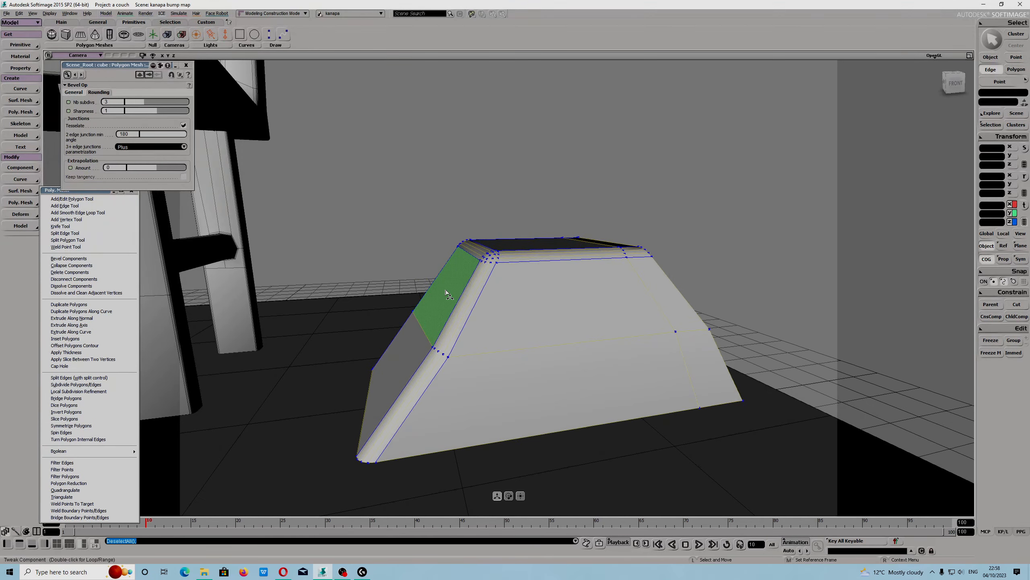
middle_drag(445, 292, 472, 303)
right_drag(471, 304, 442, 300)
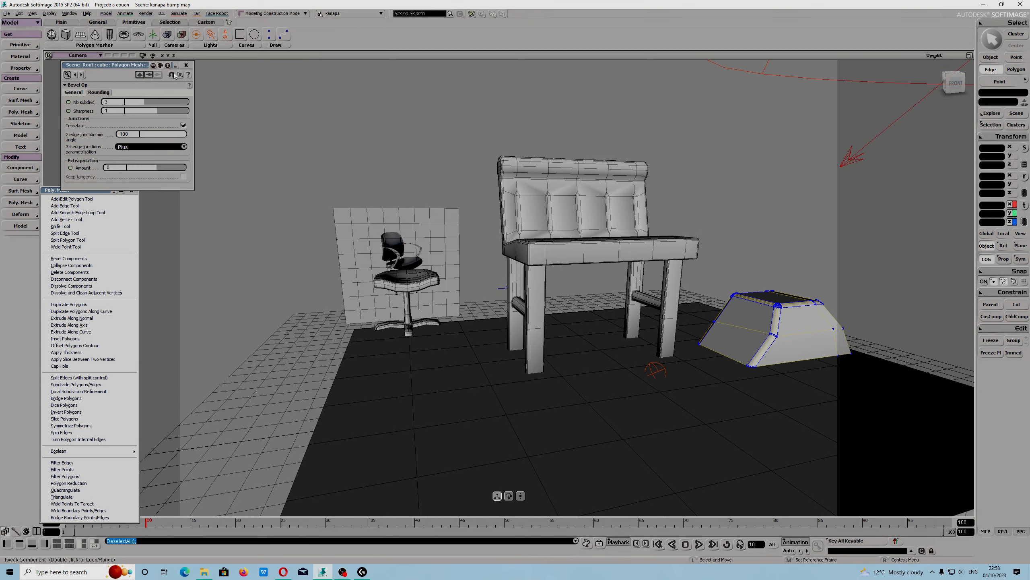
key(space)
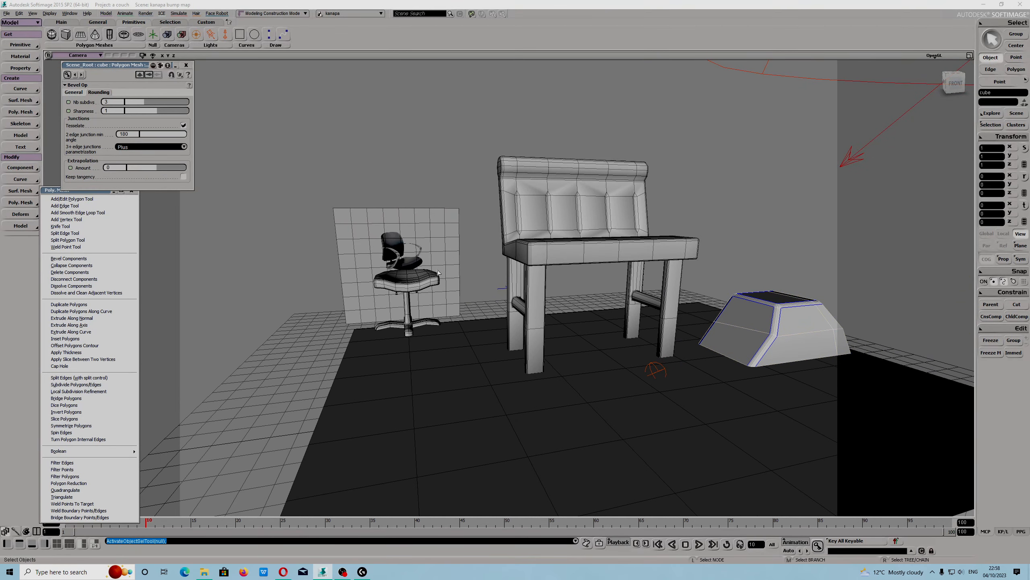
click(435, 279)
key(f)
middle_drag(436, 279, 475, 296)
mouse_move(475, 296)
right_down()
mouse_move(524, 308)
mouse_move(470, 291)
right_up()
alt+drag(473, 280, 477, 310)
scroll(521, 311, down, 4)
scroll(475, 311, up, 5)
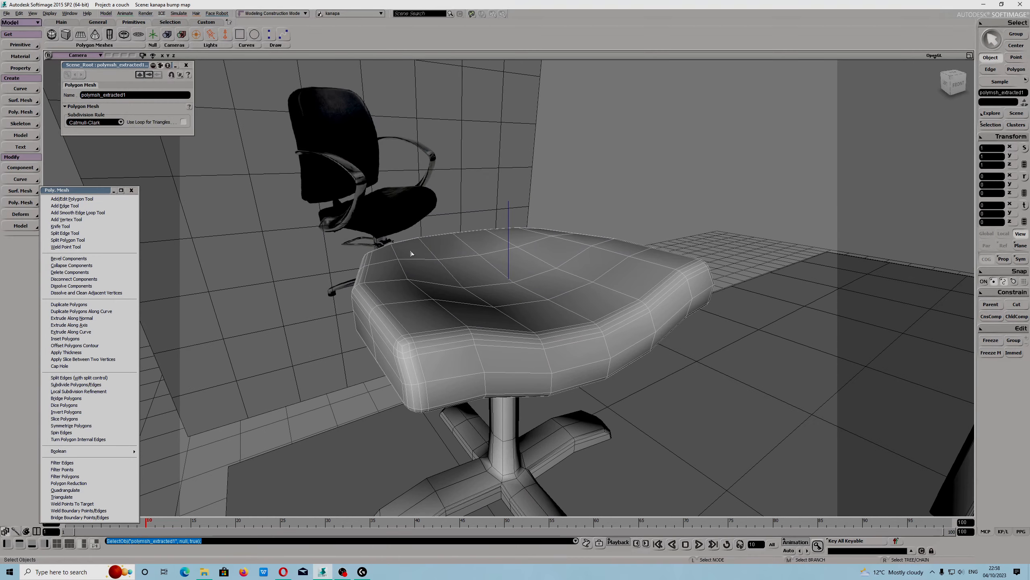
alt+drag(374, 206, 376, 236)
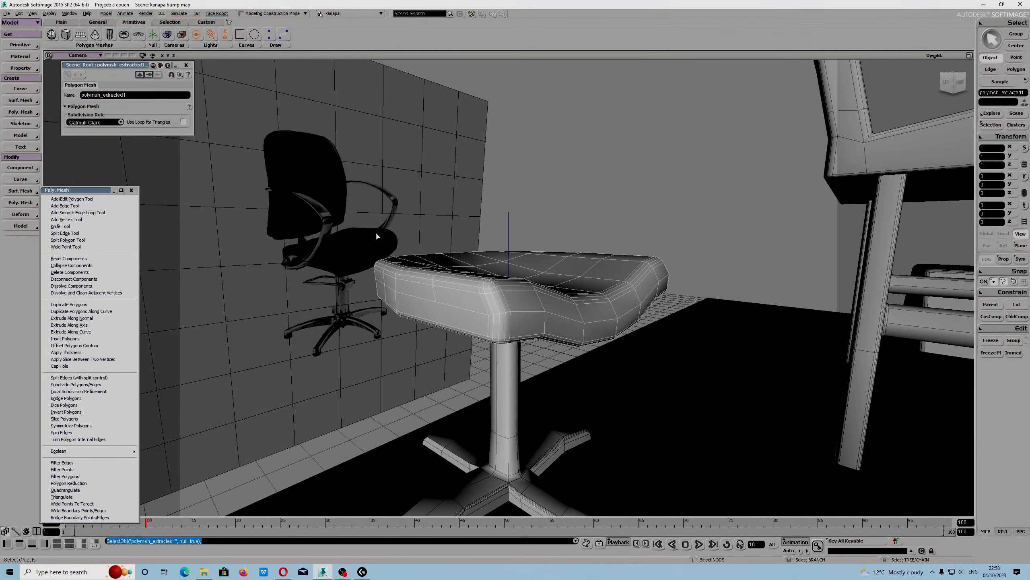
alt+drag(444, 254, 382, 240)
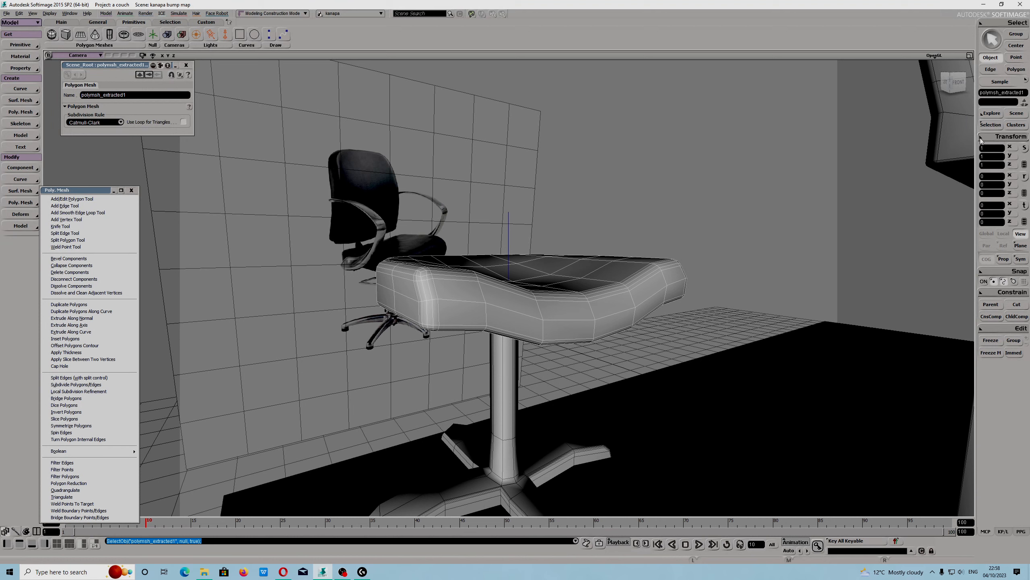
click(995, 139)
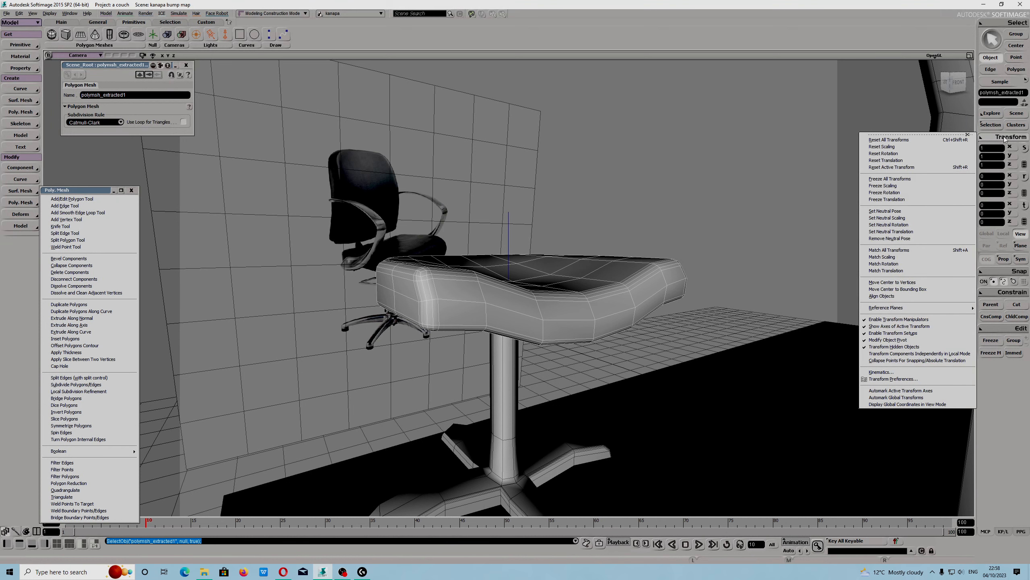
click(983, 411)
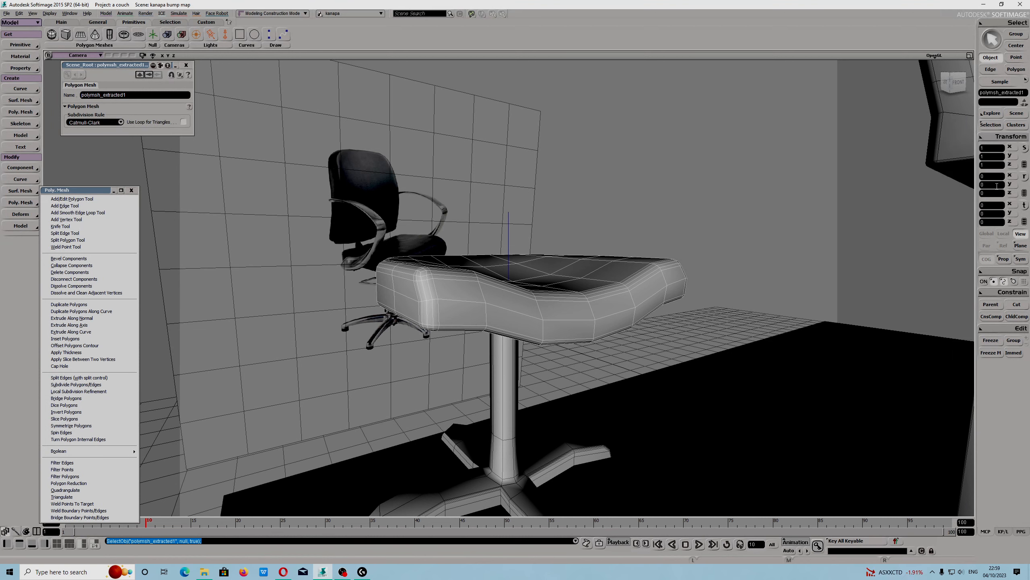
click(982, 139)
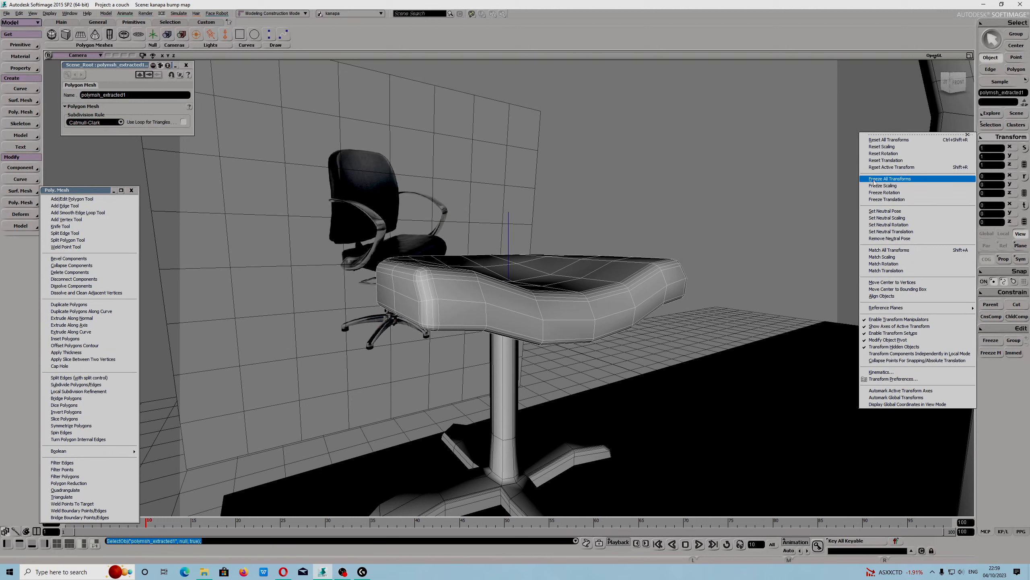
click(482, 307)
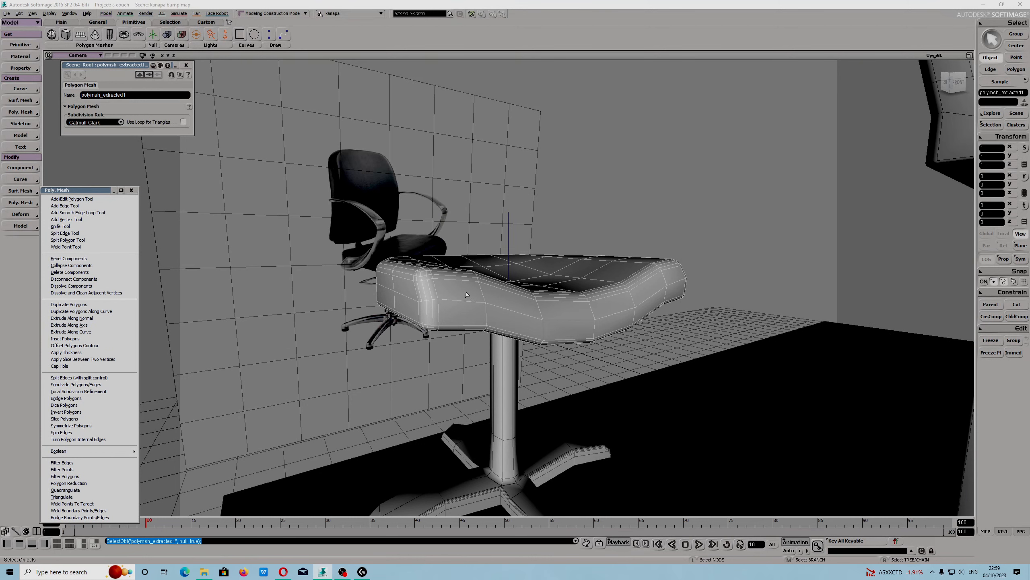